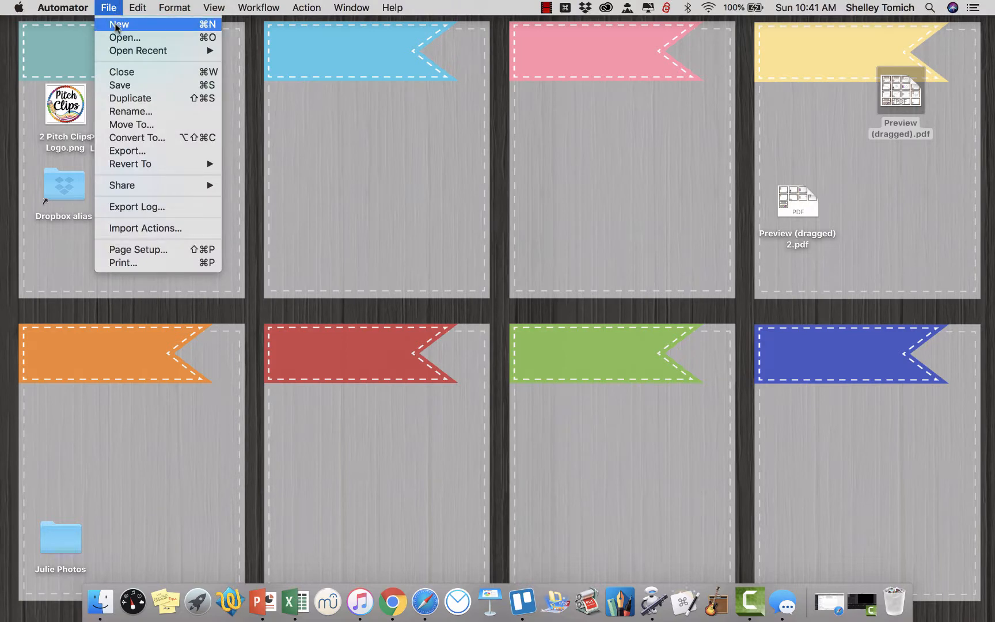
Create a new Automator document of the Workflow type.
{"action": "left_click", "coordinate": [117, 26]}
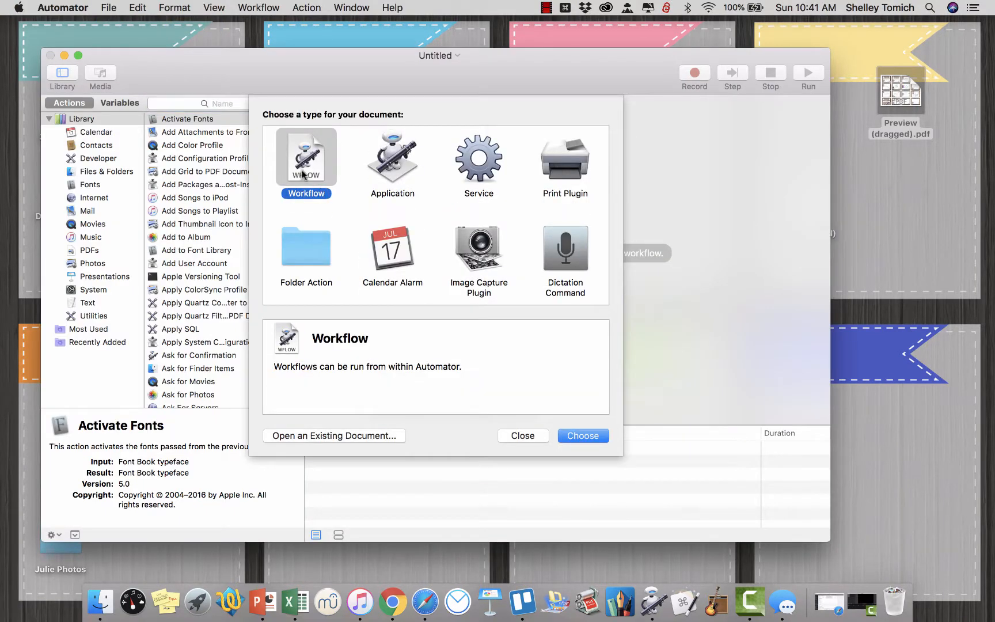
{"action": "left_click", "coordinate": [578, 435]}
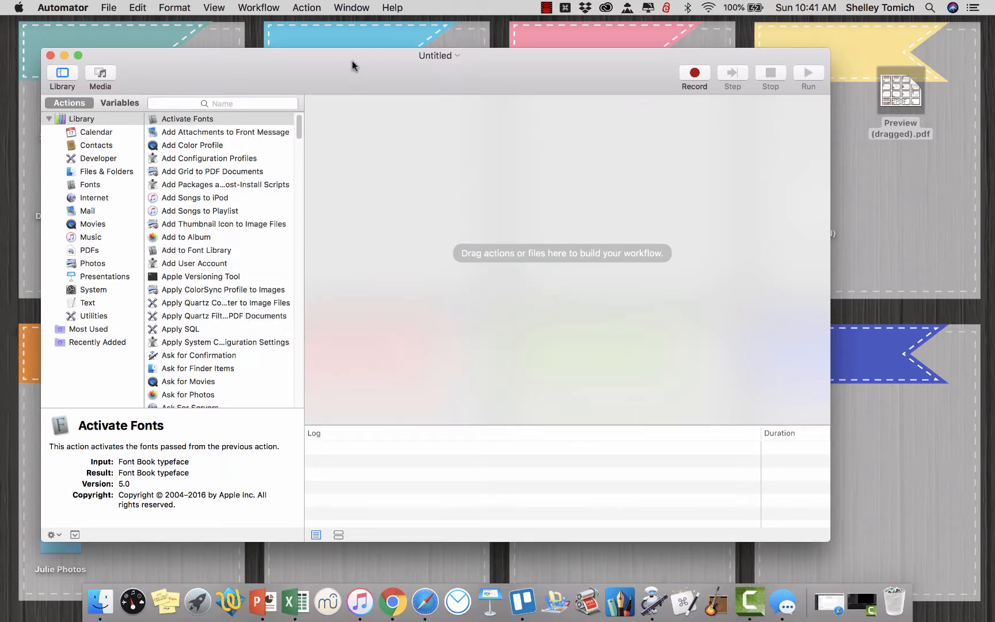
{"action": "left_click_drag", "start_coordinate": [352, 65], "coordinate": [370, 62]}
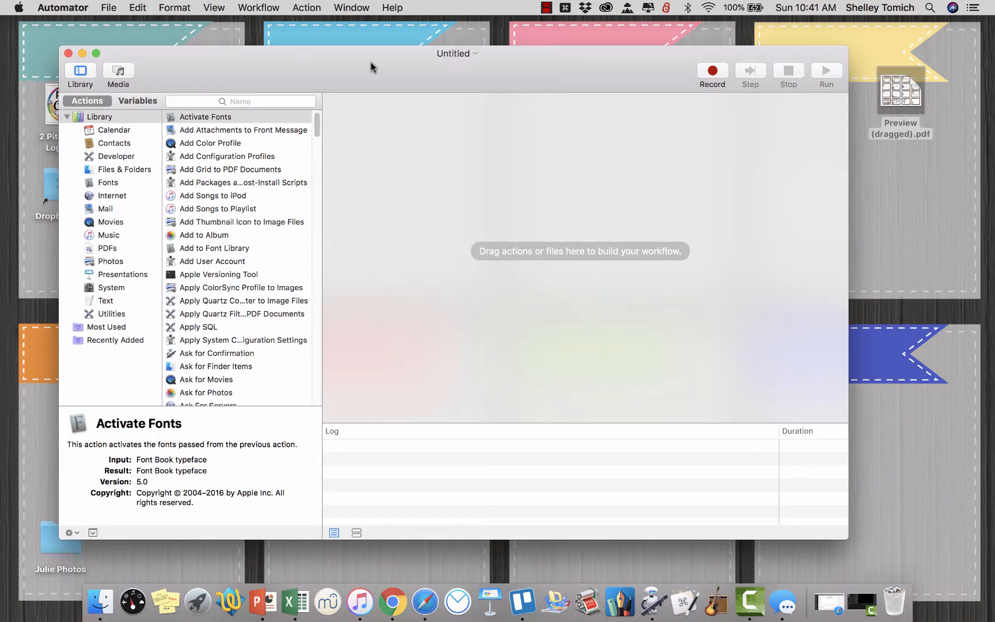
Find the Get Selected Finder Items action by searching for "selected" and add it to the empty workflow.
{"action": "left_click", "coordinate": [276, 98]}
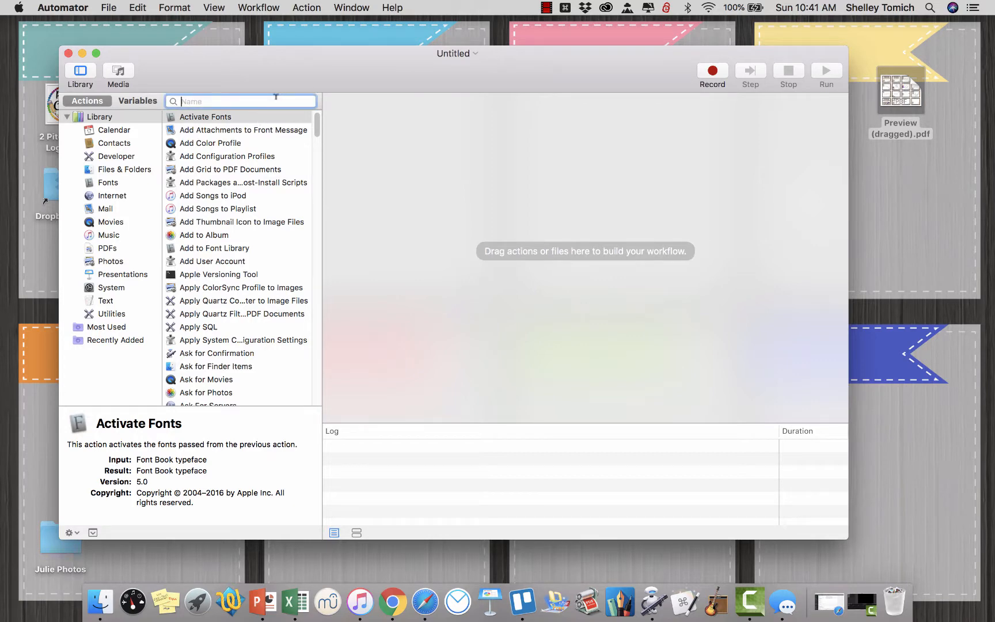
{"action": "type", "text": "selected"}
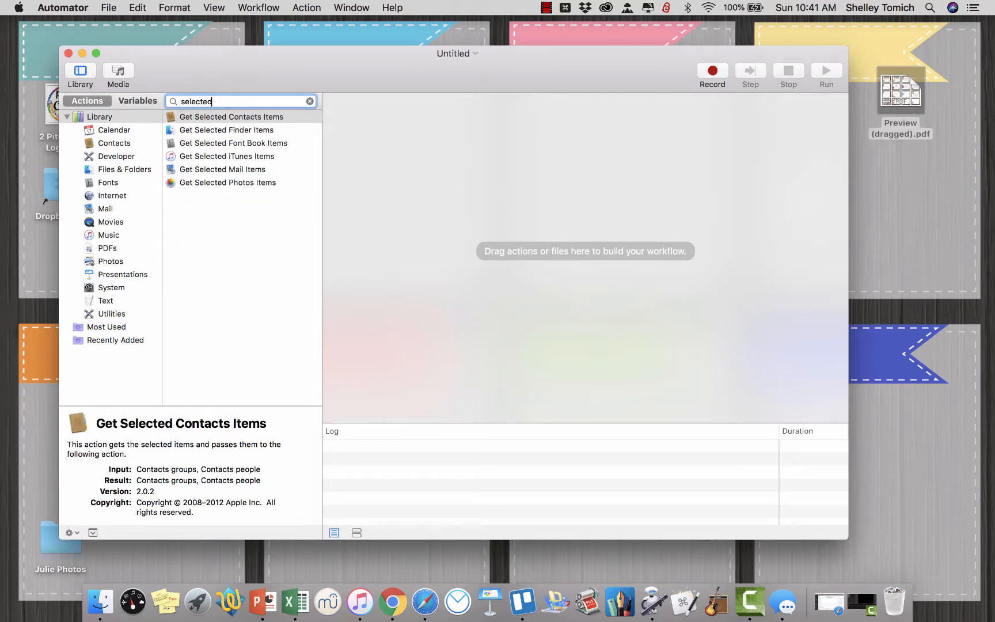
{"action": "left_click_drag", "start_coordinate": [244, 129], "coordinate": [407, 143]}
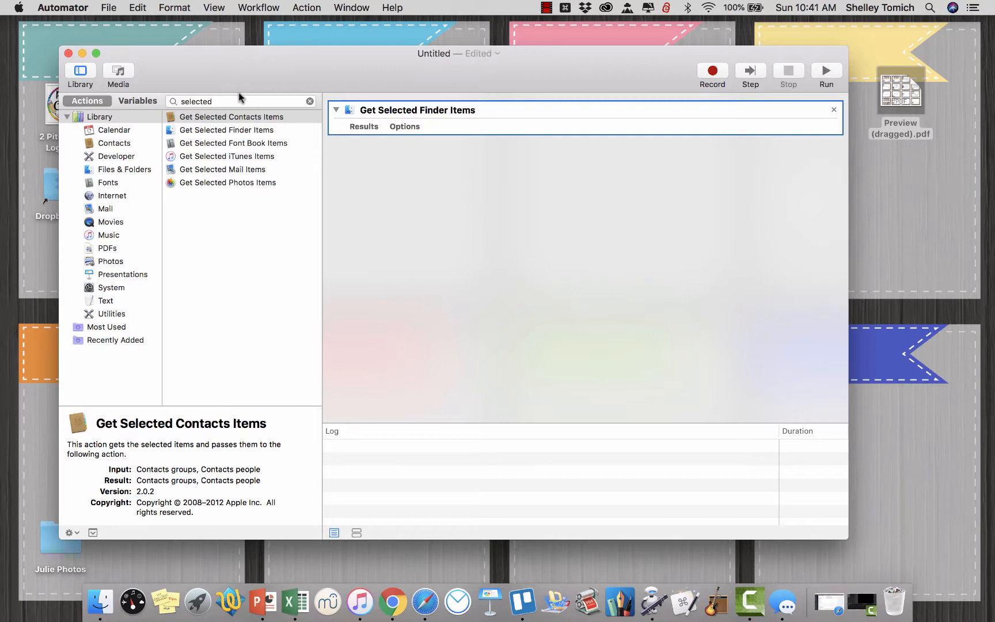
Search the actions for "specif" and add Get Specified Finder Items below the first workflow action.
{"action": "key", "text": "super+a"}
{"action": "type", "text": "spec"}
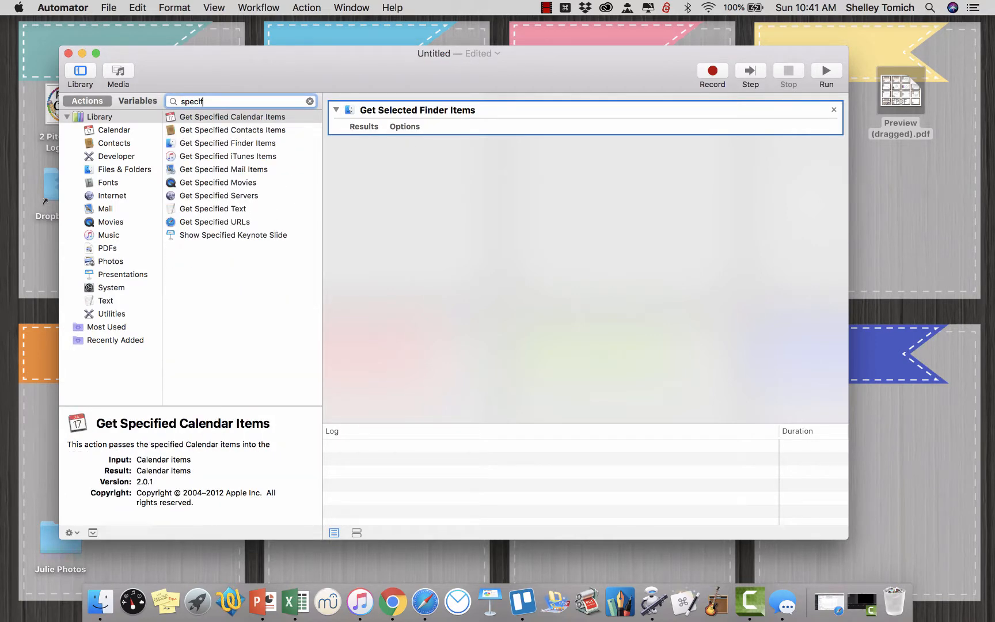
{"action": "left_click_drag", "start_coordinate": [220, 143], "coordinate": [397, 172]}
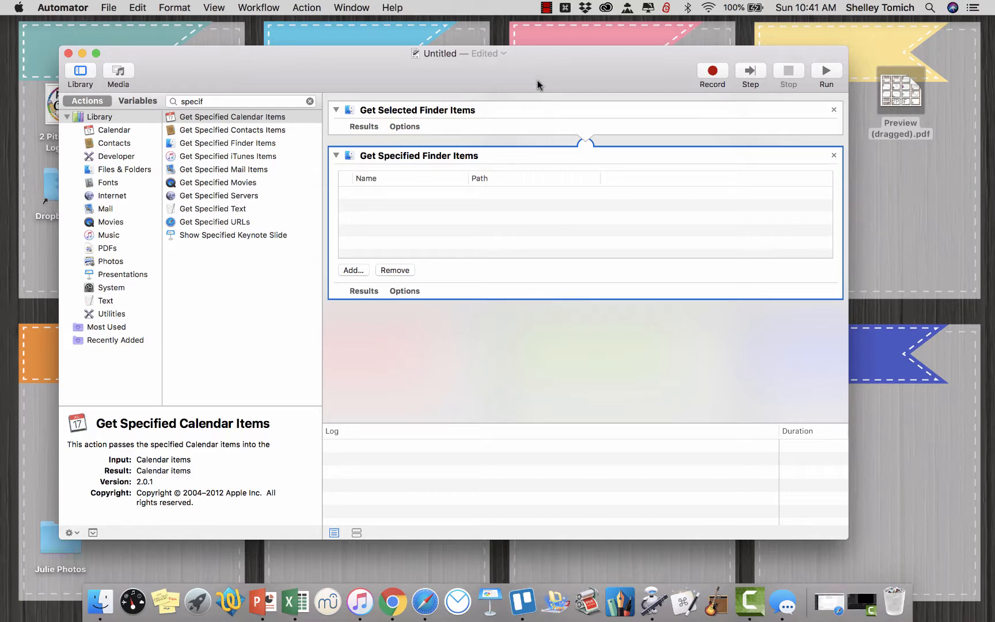
{"action": "left_click_drag", "start_coordinate": [584, 77], "coordinate": [560, 69]}
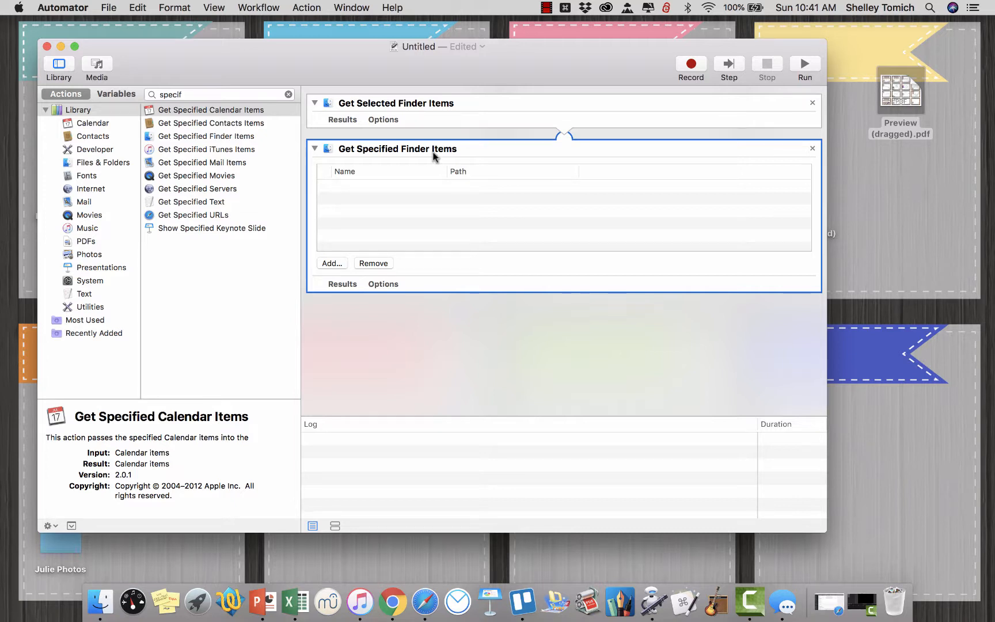
Add Preview (dragged).pdf from the desktop to the Get Specified Finder Items list, and remove it again.
{"action": "left_click", "coordinate": [909, 93]}
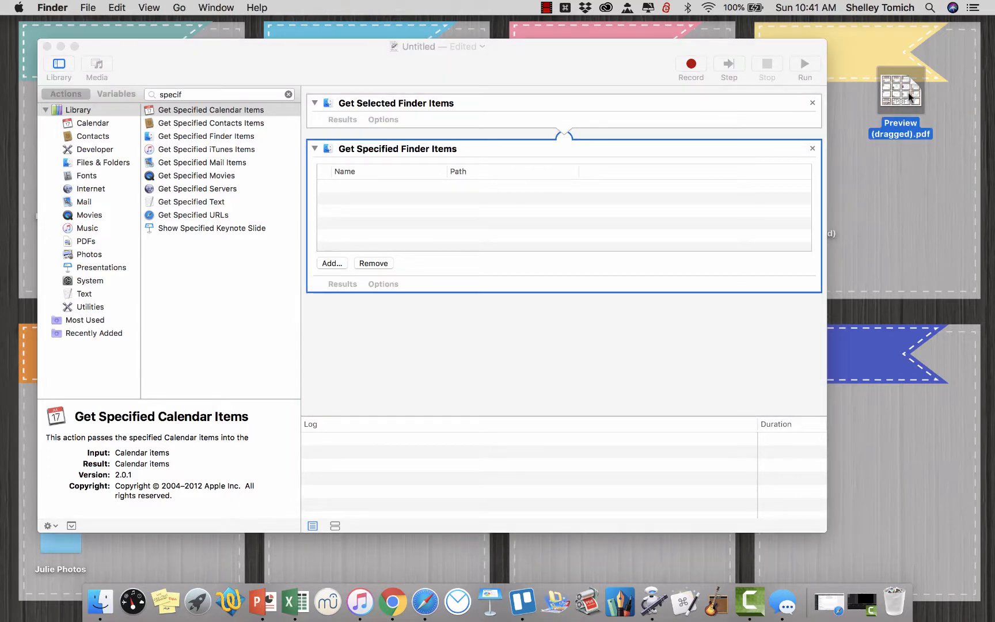
{"action": "left_click_drag", "start_coordinate": [909, 93], "coordinate": [745, 202]}
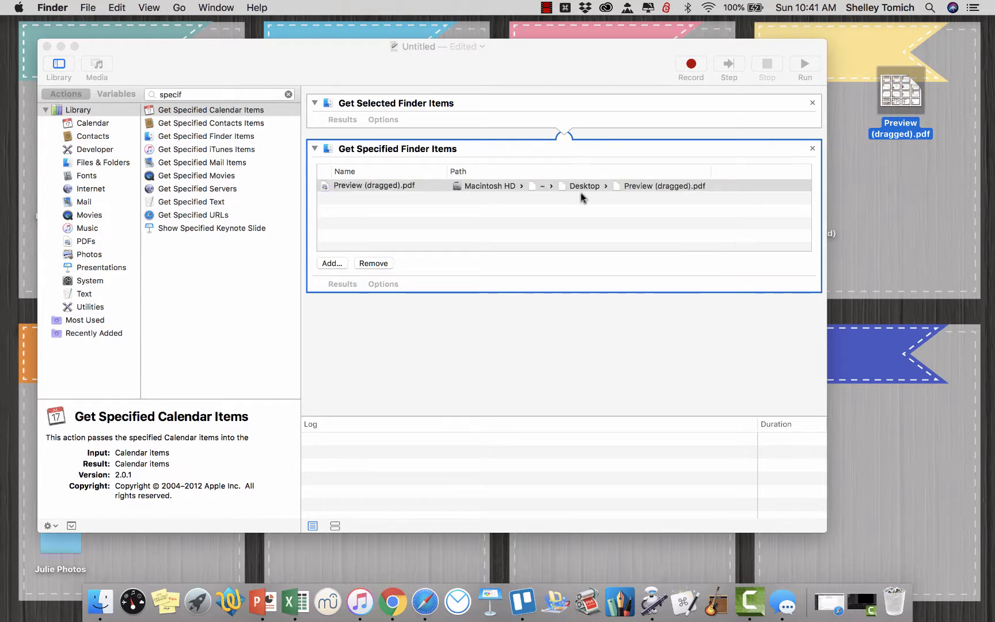
{"action": "left_click", "coordinate": [382, 265]}
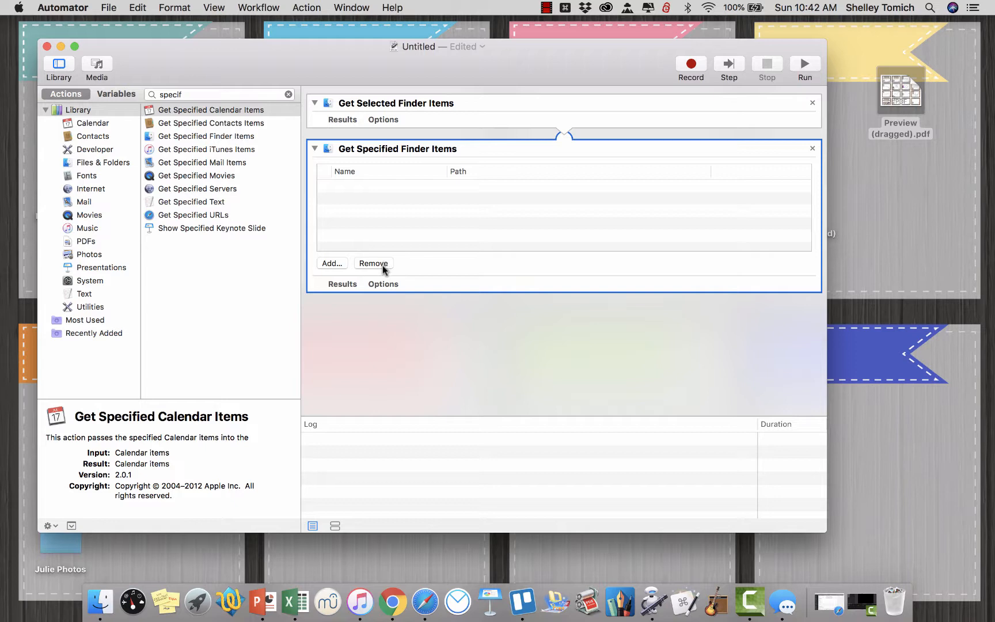
Rearrange the two Preview PDFs on the desktop so both sit clear of the workflow window.
{"action": "left_click", "coordinate": [865, 78]}
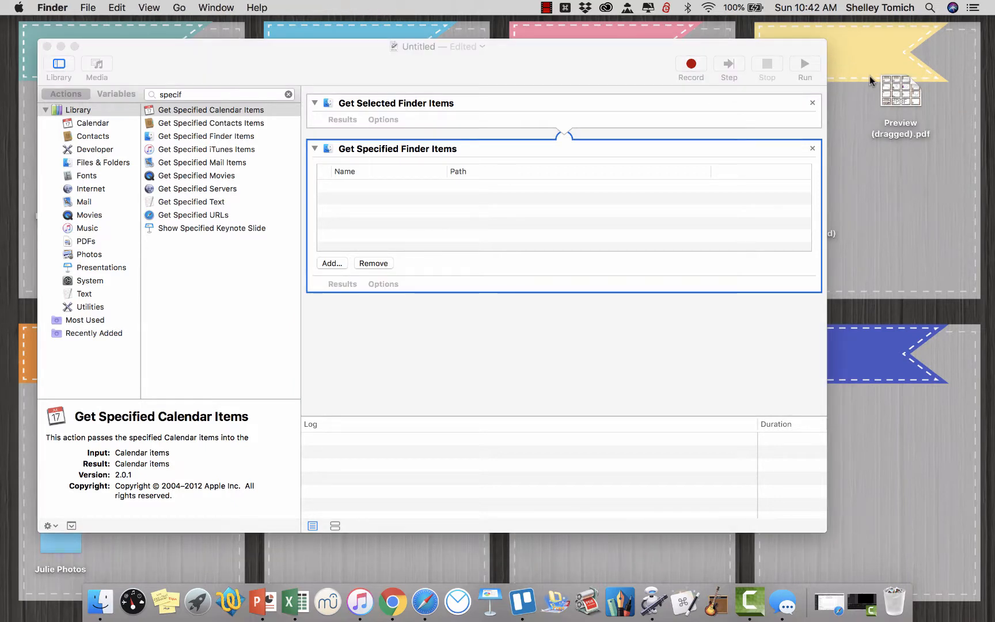
{"action": "left_click", "coordinate": [909, 83]}
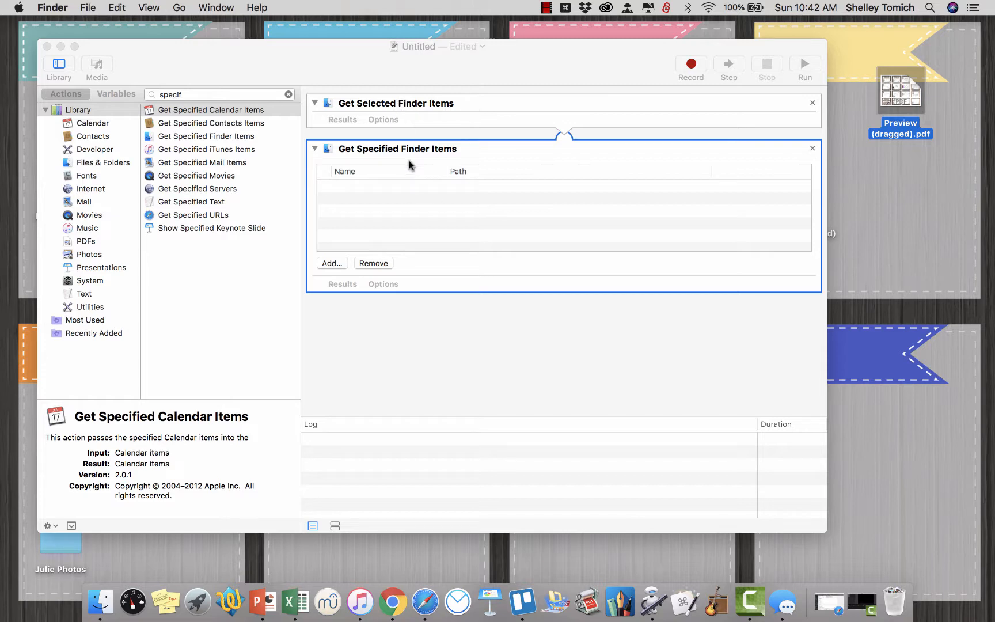
{"action": "left_click", "coordinate": [249, 96]}
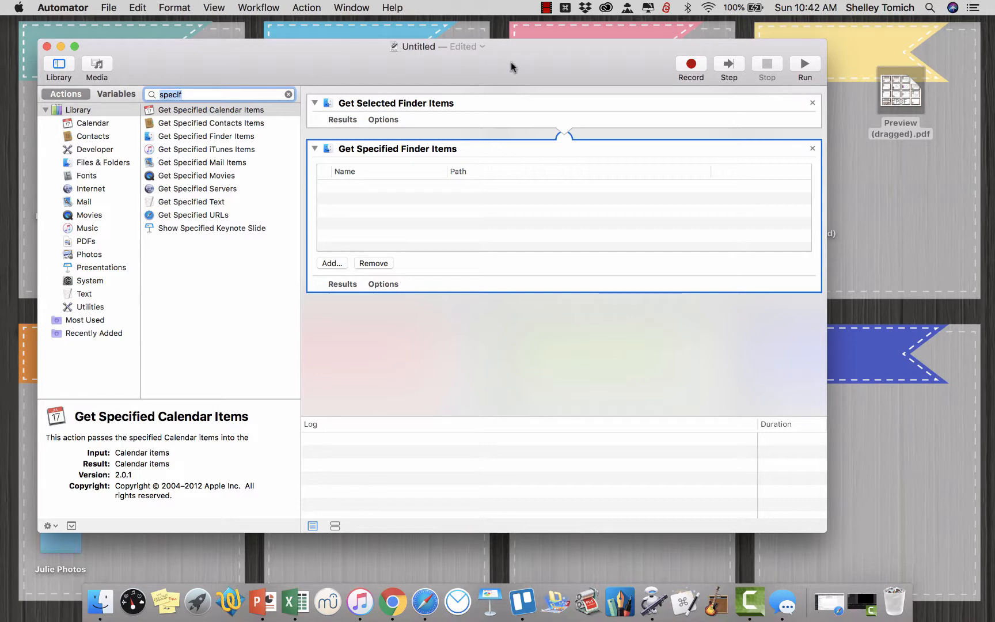
{"action": "left_click_drag", "start_coordinate": [511, 63], "coordinate": [302, 63]}
{"action": "left_click_drag", "start_coordinate": [784, 213], "coordinate": [911, 180]}
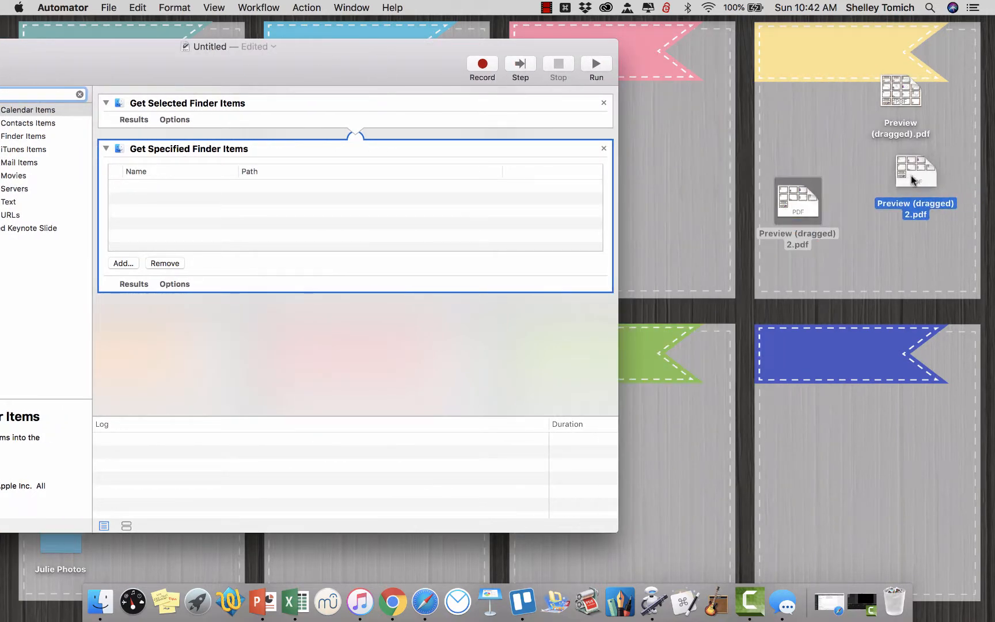
{"action": "left_click_drag", "start_coordinate": [896, 100], "coordinate": [928, 101]}
{"action": "left_click_drag", "start_coordinate": [452, 49], "coordinate": [676, 41]}
{"action": "left_click_drag", "start_coordinate": [916, 172], "coordinate": [943, 170]}
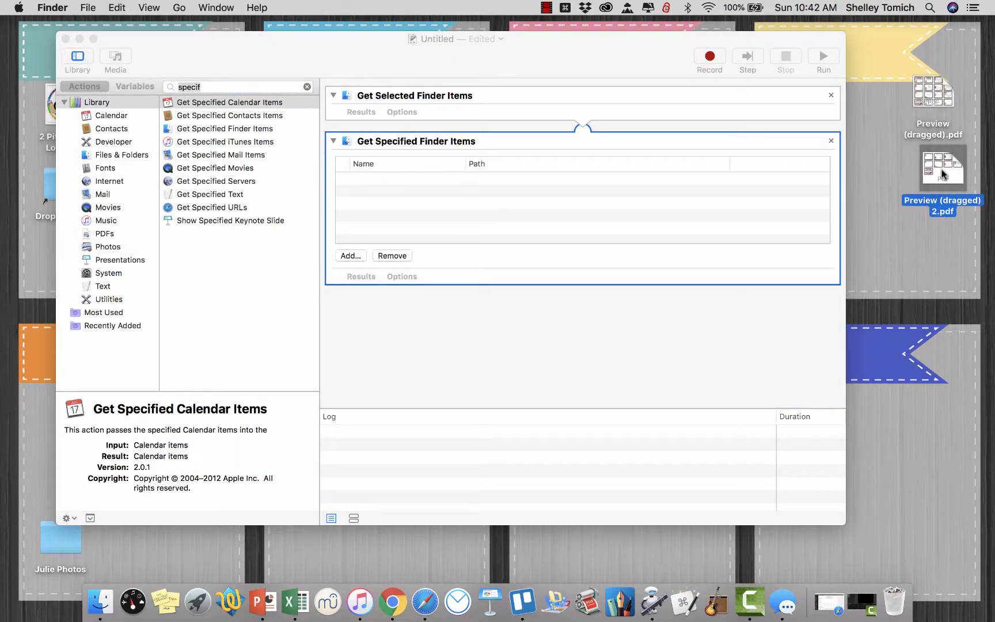
Search the actions for "comb" and add Combine PDF Pages after Get Specified Finder Items.
{"action": "left_click", "coordinate": [203, 87]}
{"action": "type", "text": "comb"}
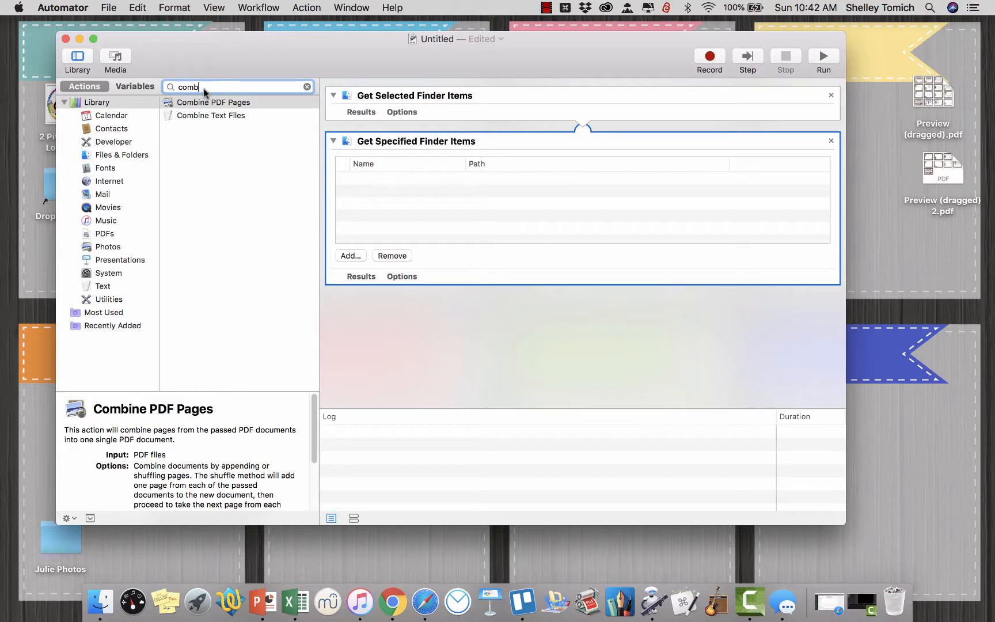
{"action": "left_click", "coordinate": [238, 103]}
{"action": "left_click_drag", "start_coordinate": [238, 104], "coordinate": [429, 287]}
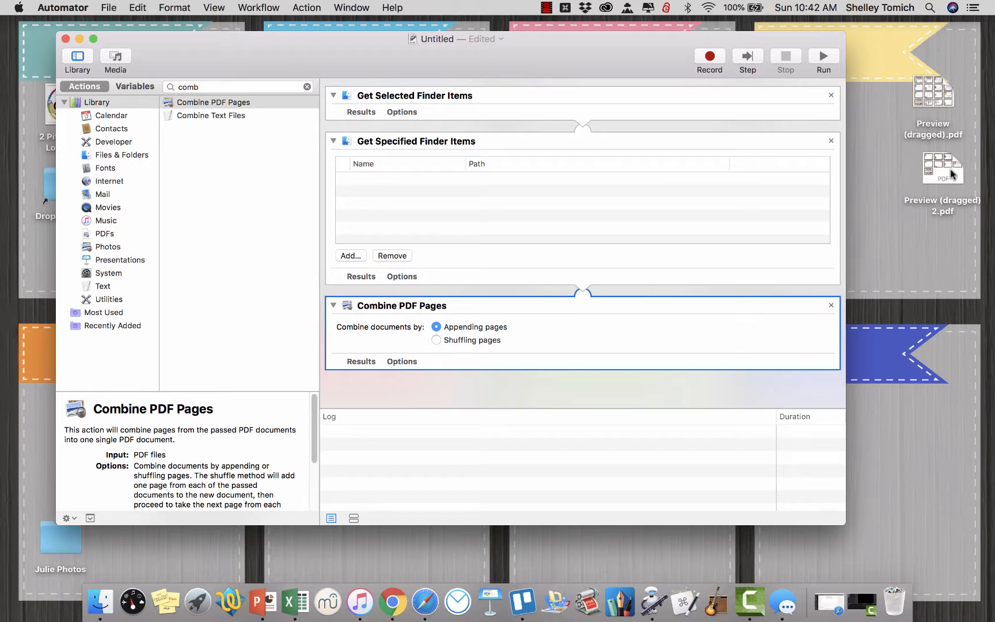
Search the actions for "water" and add Watermark PDF Documents to the end of the workflow.
{"action": "left_click", "coordinate": [222, 83]}
{"action": "type", "text": "water"}
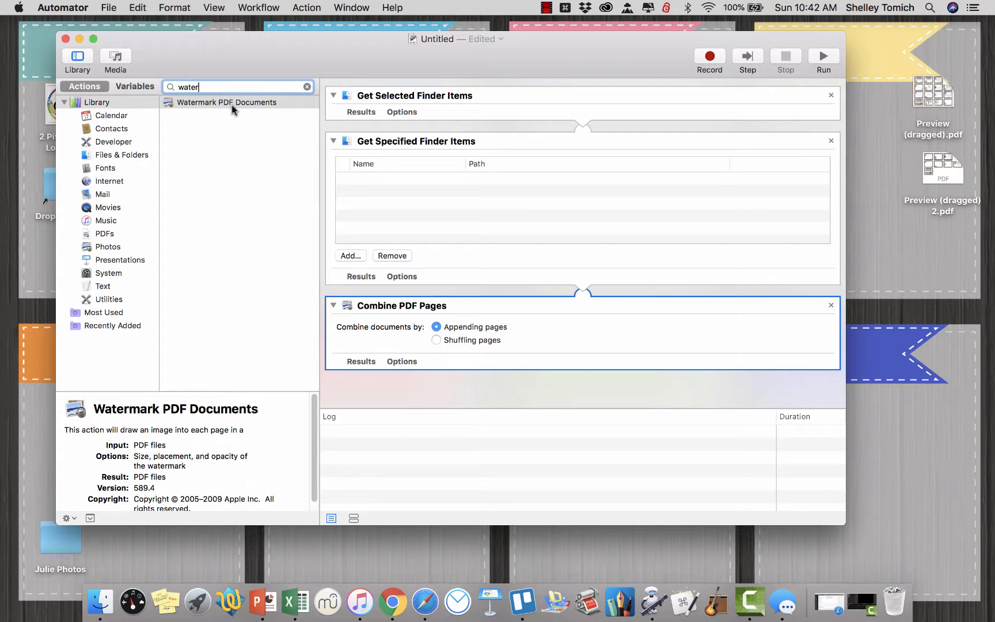
{"action": "left_click_drag", "start_coordinate": [231, 103], "coordinate": [478, 394]}
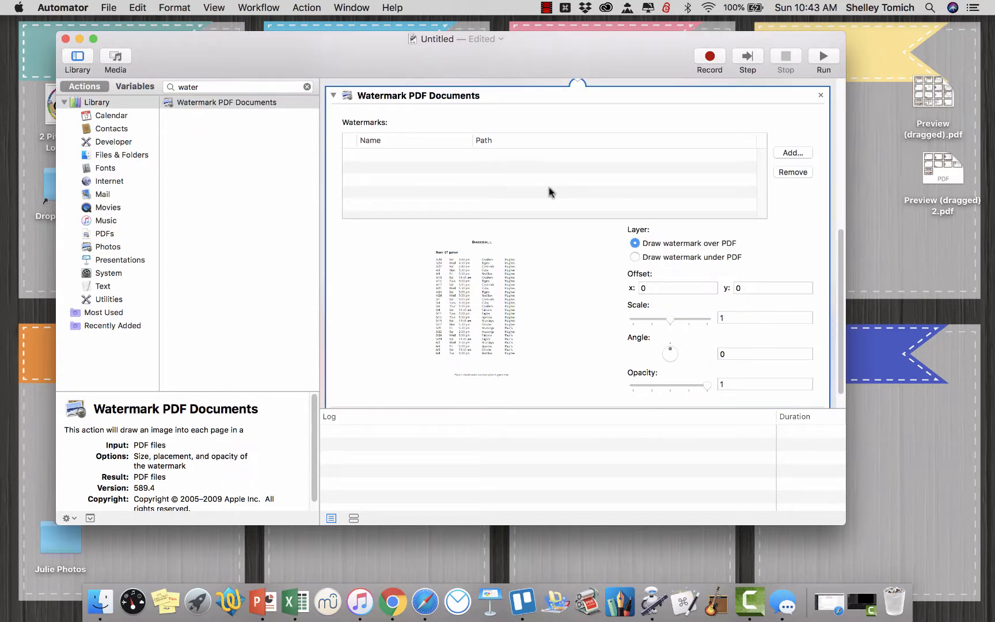
Add Pitch Publications Logo BIG DOTS Black Outline 3 Inch.png from the Desktop as the watermark image.
{"action": "left_click", "coordinate": [790, 154]}
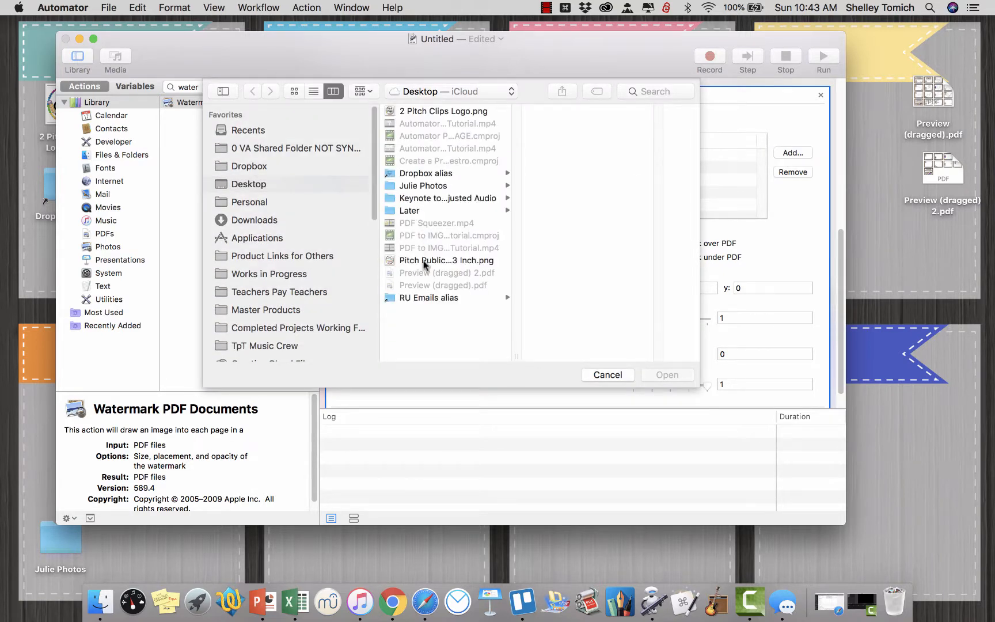
{"action": "left_click", "coordinate": [423, 260]}
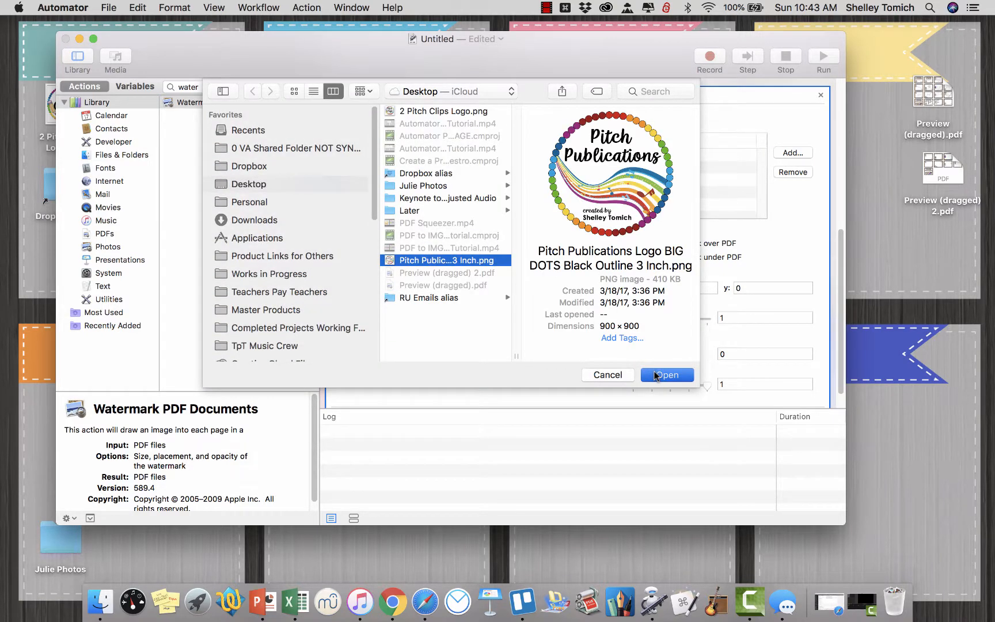
{"action": "left_click", "coordinate": [654, 376]}
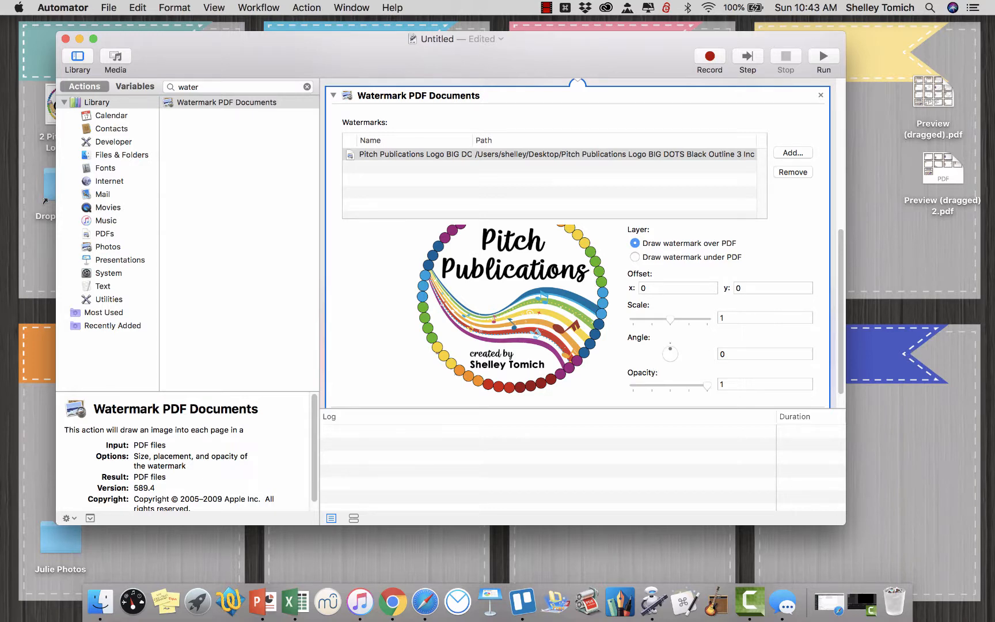
{"action": "left_click_drag", "start_coordinate": [57, 107], "coordinate": [467, 222]}
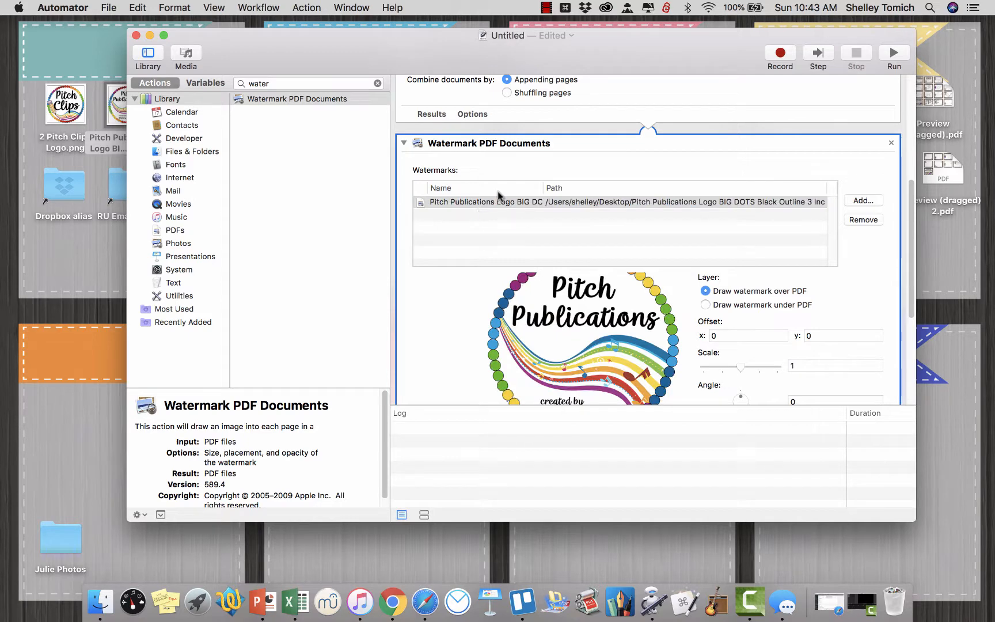
{"action": "left_click_drag", "start_coordinate": [699, 50], "coordinate": [665, 51]}
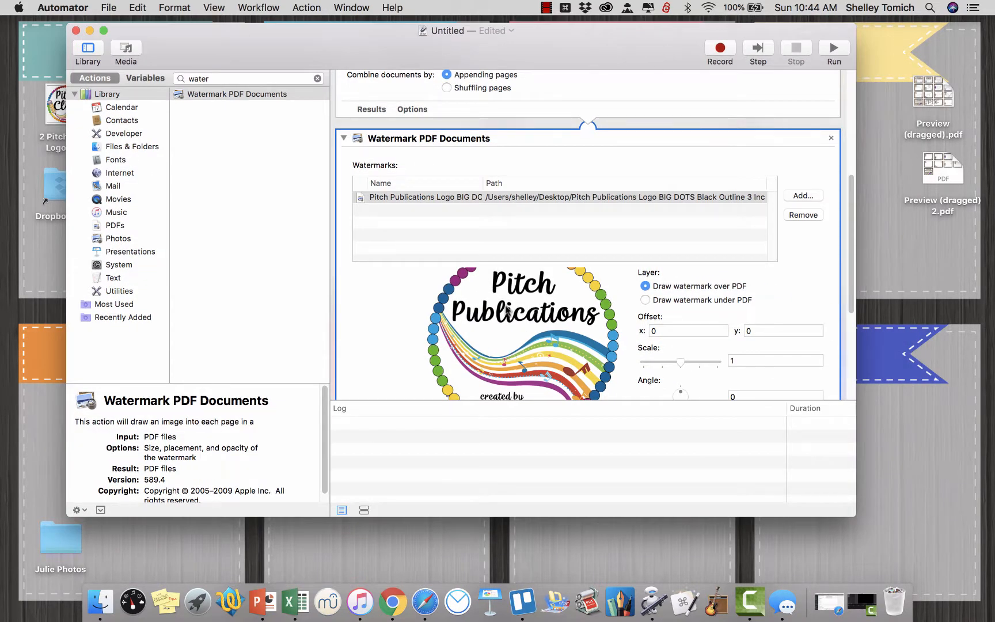
Set the watermark's opacity to 0.08 and its scale to 0.5.
{"action": "scroll", "coordinate": [507, 310], "scroll_direction": "down", "scroll_amount": 3}
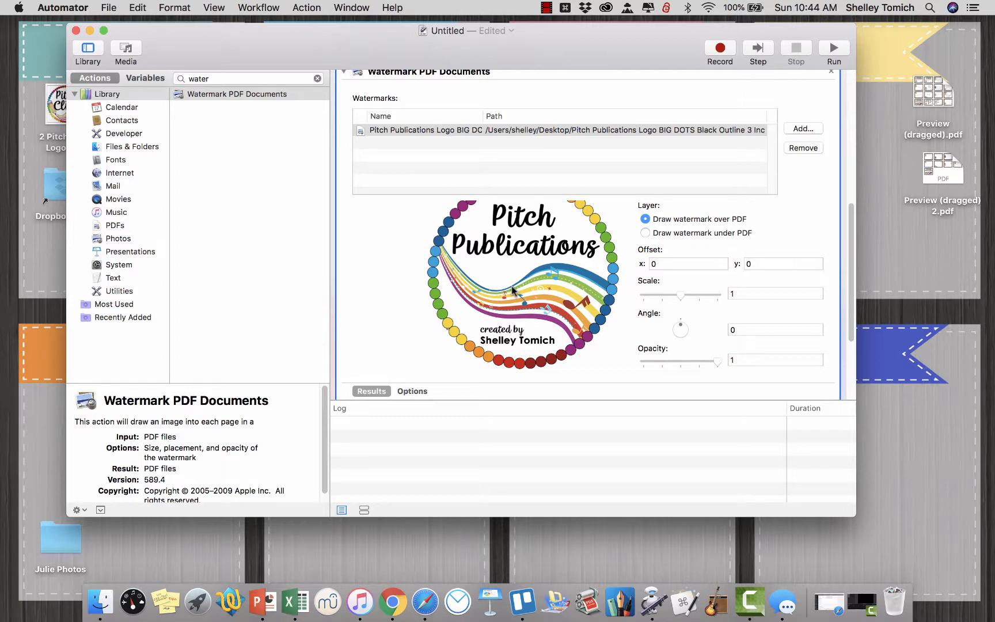
{"action": "left_click", "coordinate": [731, 359]}
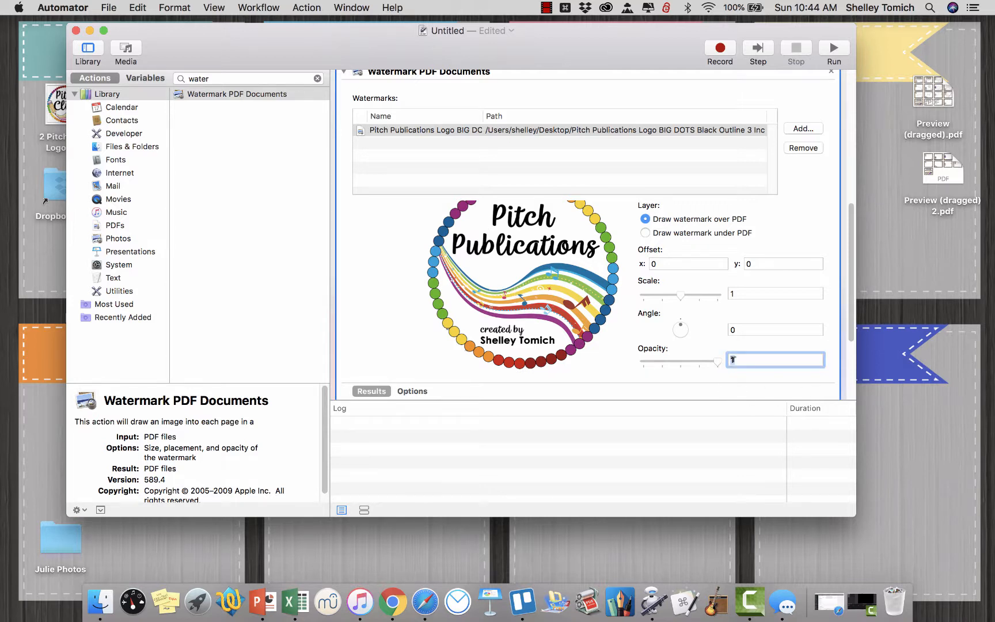
{"action": "type", "text": ".08"}
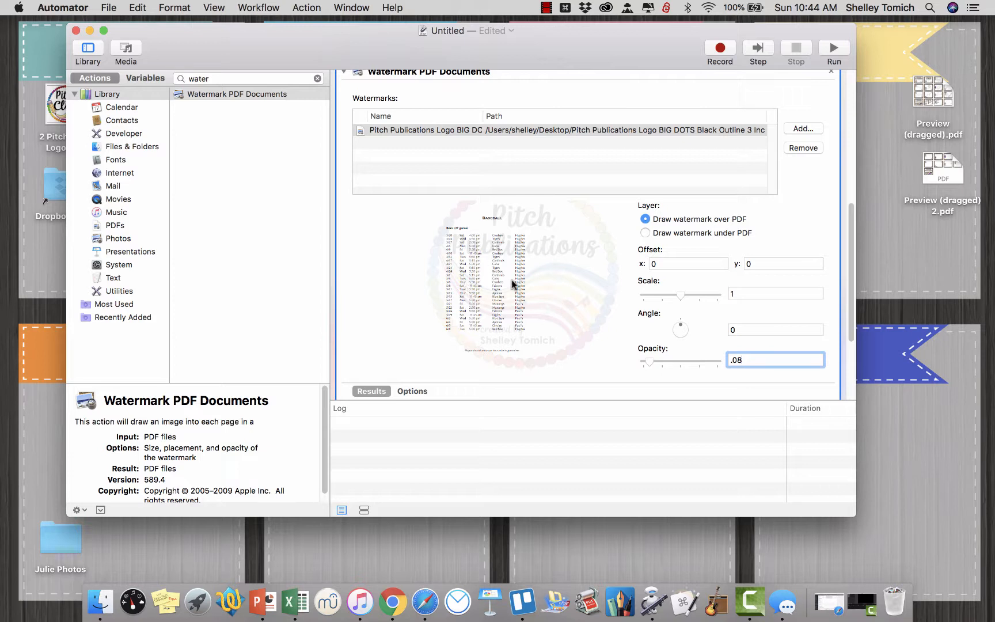
{"action": "left_click", "coordinate": [747, 293]}
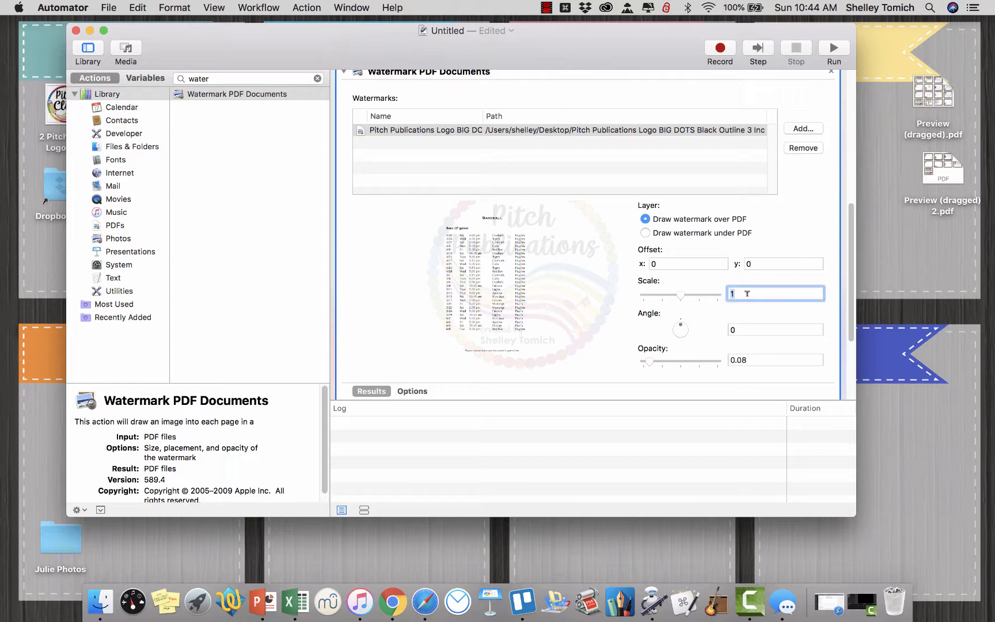
{"action": "type", "text": ".5"}
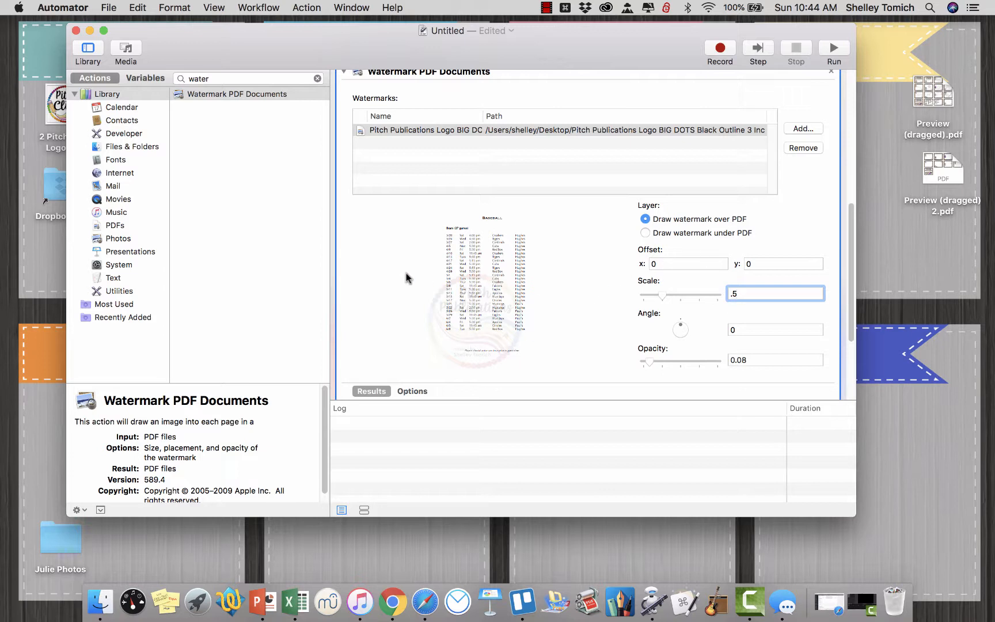
{"action": "left_click", "coordinate": [604, 286]}
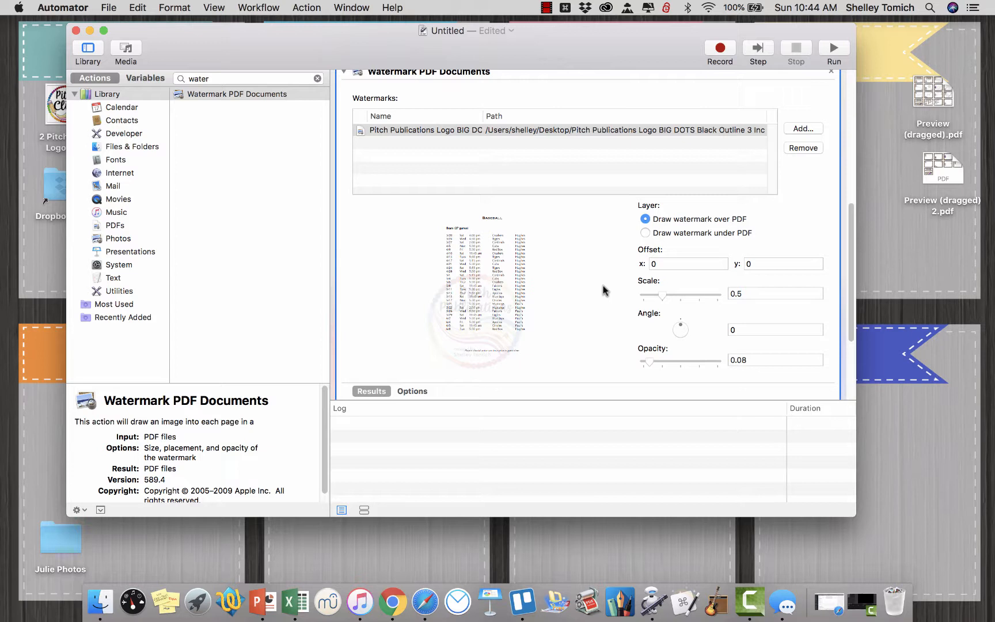
Offset the watermark by 150 in x and 75 in y.
{"action": "left_click", "coordinate": [662, 263]}
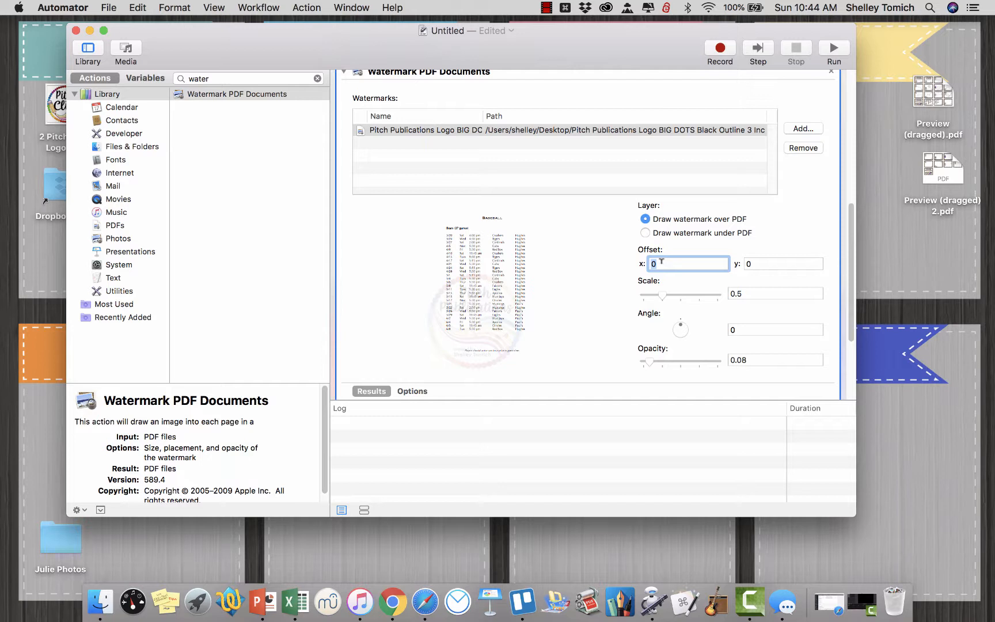
{"action": "type", "text": "150"}
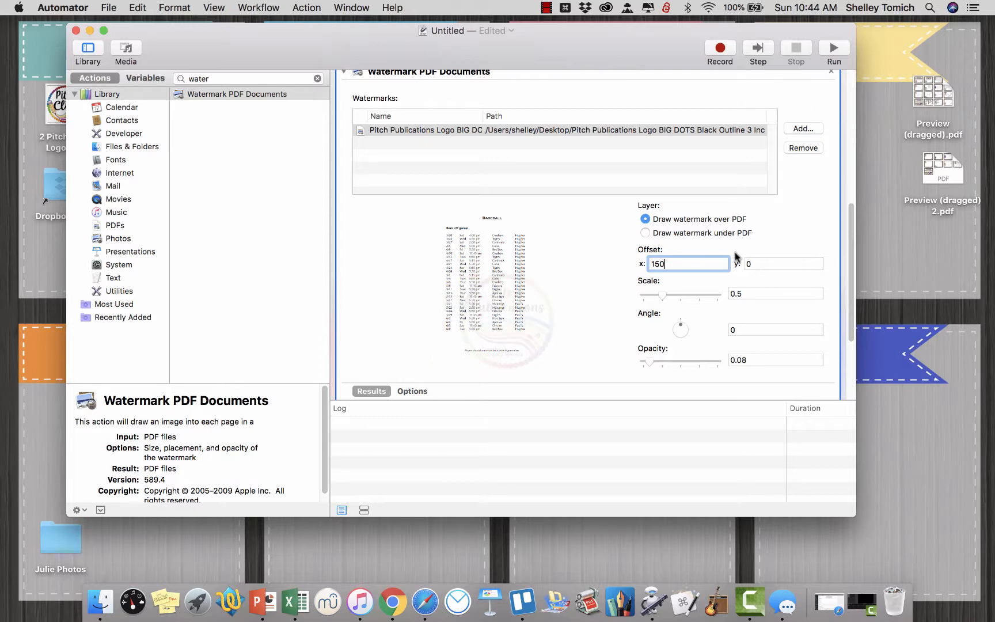
{"action": "left_click", "coordinate": [756, 260]}
{"action": "type", "text": "75"}
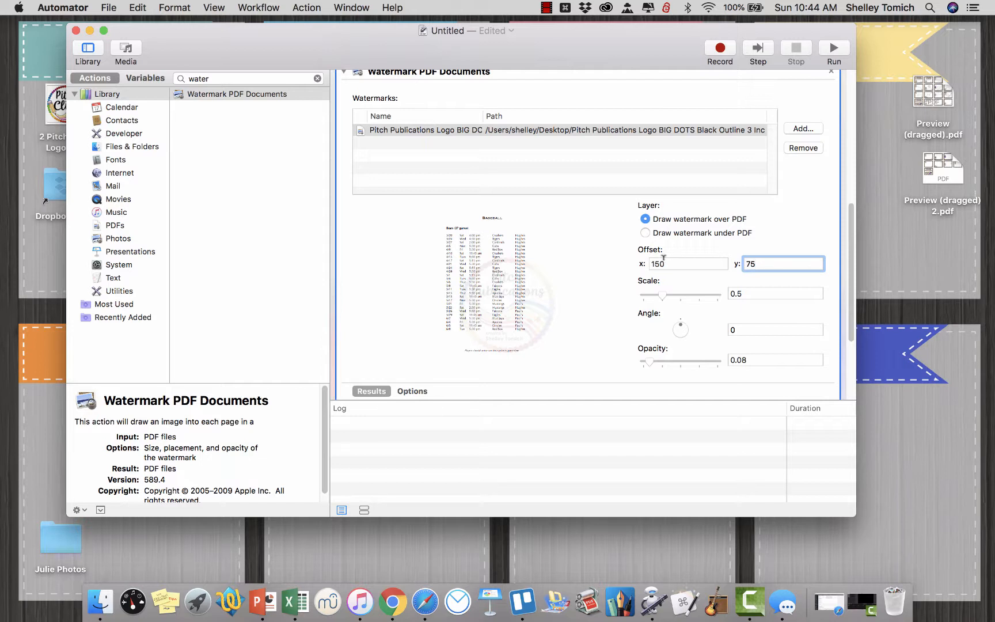
{"action": "scroll", "coordinate": [551, 293], "scroll_direction": "down", "scroll_amount": 5}
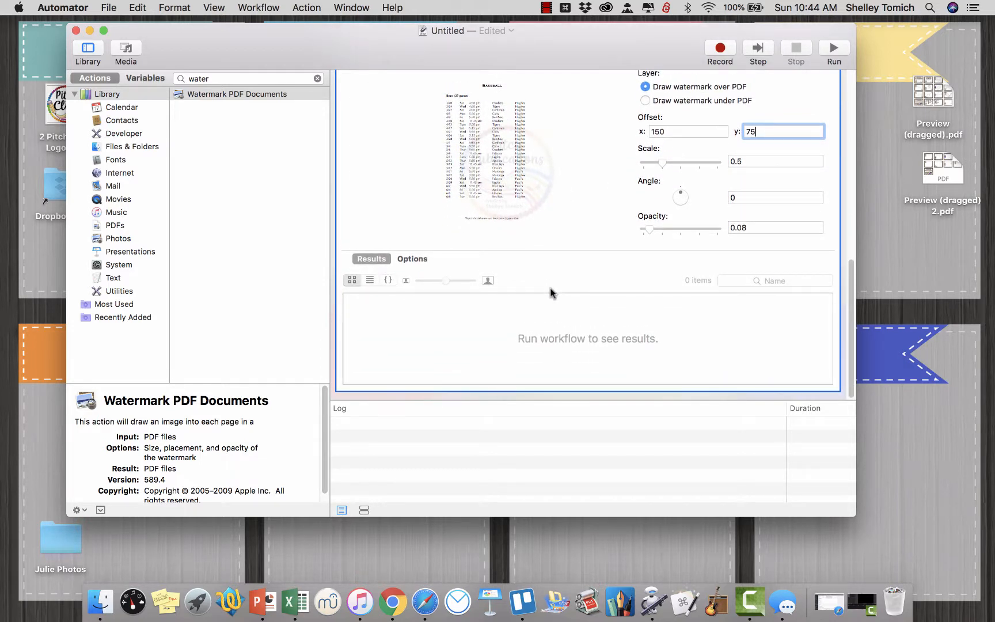
Search the action library for "image pdf".
{"action": "left_click", "coordinate": [231, 78]}
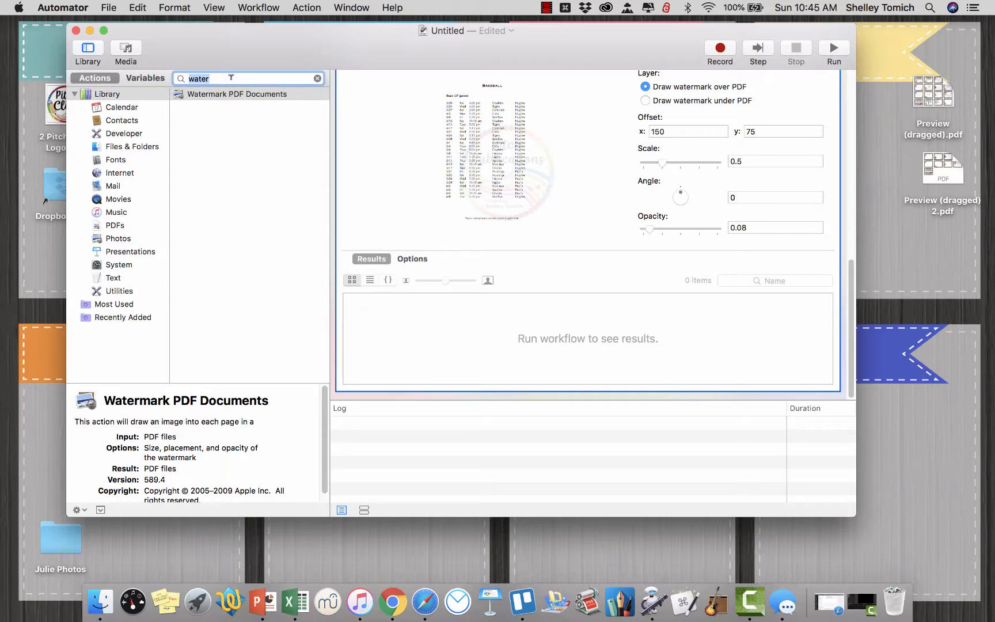
{"action": "type", "text": "PDF"}
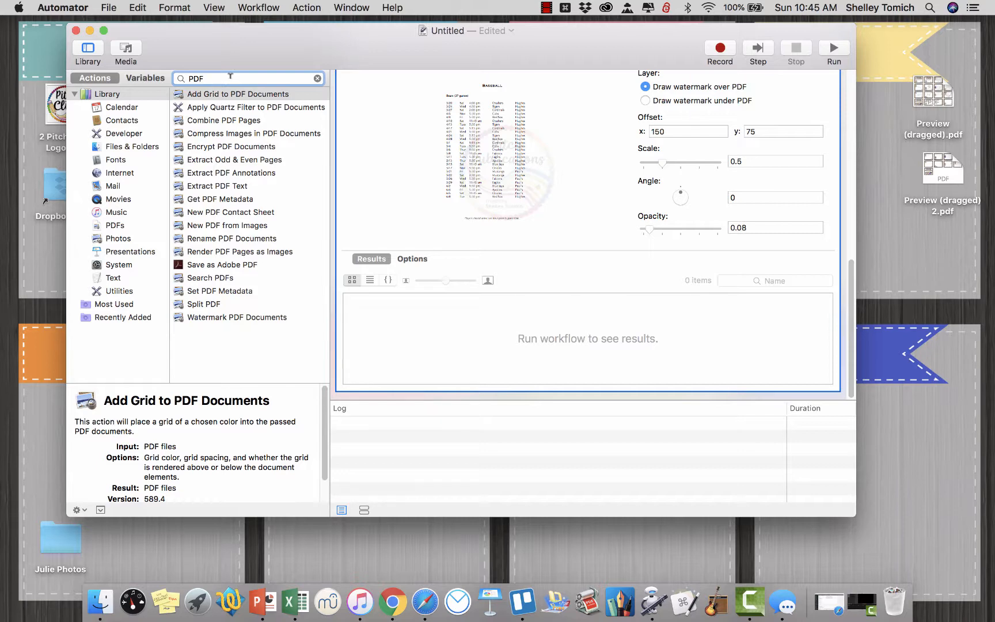
{"action": "key", "text": "BackSpace"}
{"action": "key", "text": "BackSpace"}
{"action": "key", "text": "BackSpace"}
{"action": "type", "text": "image pdf"}
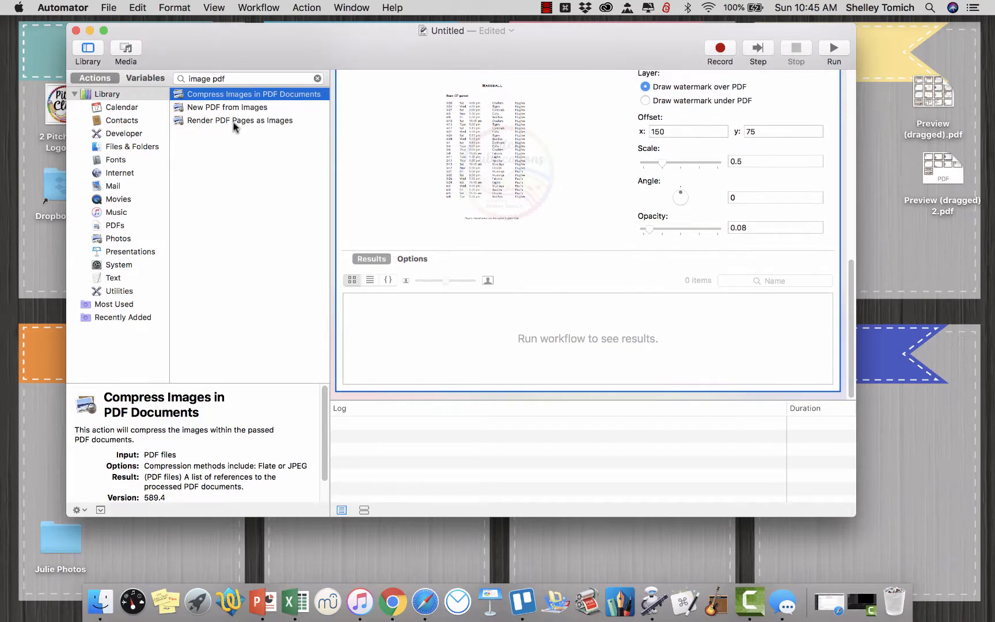
Add Render PDF Pages as Images to the end of the workflow and set its resolution to 300 dots per inch.
{"action": "left_click", "coordinate": [225, 122]}
{"action": "left_click_drag", "start_coordinate": [209, 122], "coordinate": [470, 396]}
{"action": "double_click", "coordinate": [423, 330]}
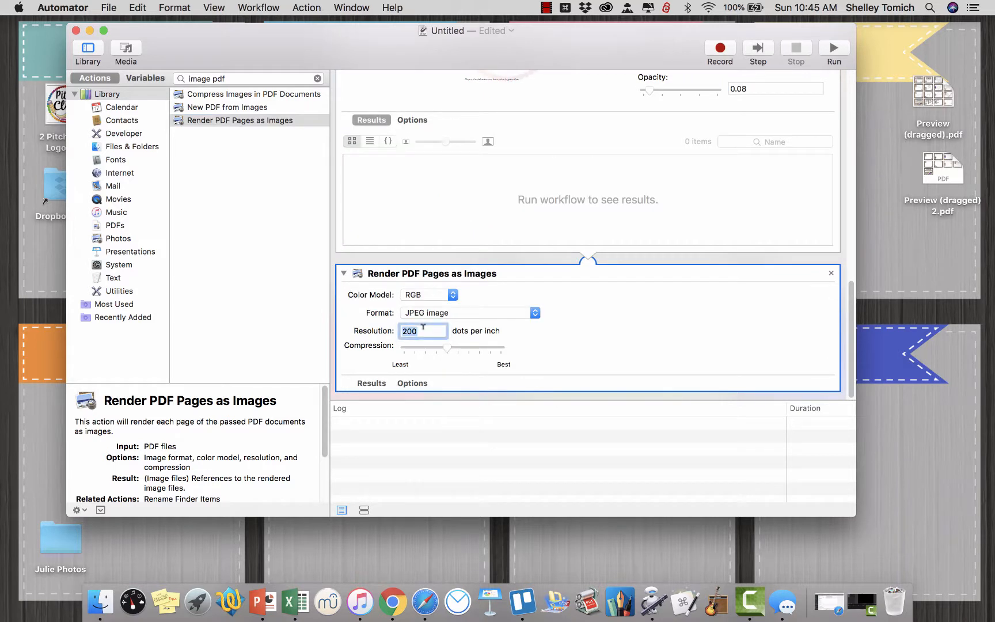
{"action": "type", "text": "300"}
Add the New PDF from Images action after Render PDF Pages as Images.
{"action": "left_click", "coordinate": [324, 196]}
{"action": "left_click_drag", "start_coordinate": [239, 107], "coordinate": [528, 395]}
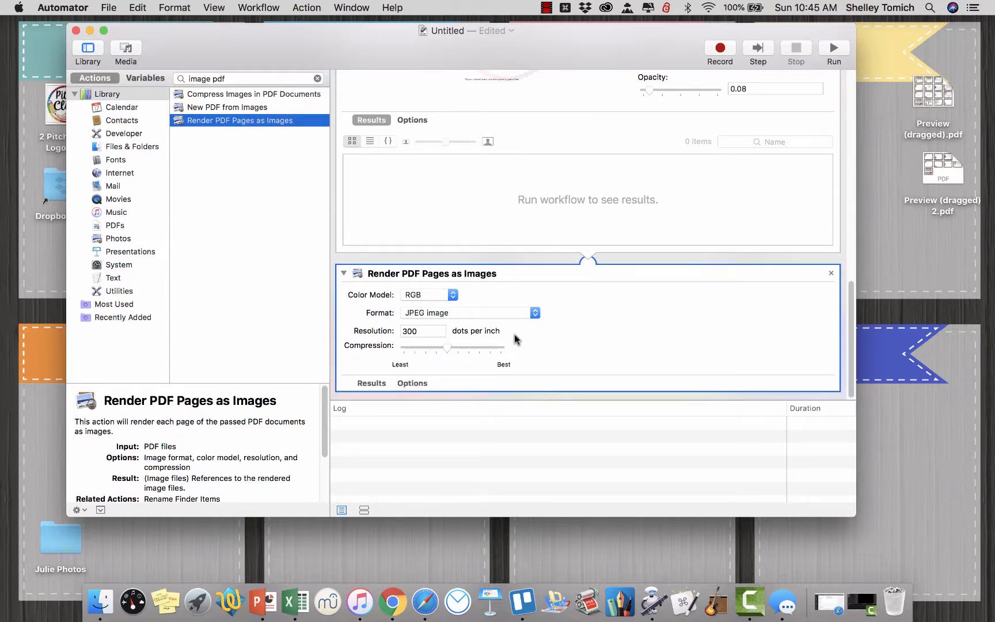
{"action": "left_click", "coordinate": [209, 94]}
{"action": "left_click_drag", "start_coordinate": [205, 107], "coordinate": [586, 399]}
{"action": "left_click", "coordinate": [259, 121]}
{"action": "left_click", "coordinate": [237, 110]}
{"action": "left_click_drag", "start_coordinate": [233, 114], "coordinate": [547, 397]}
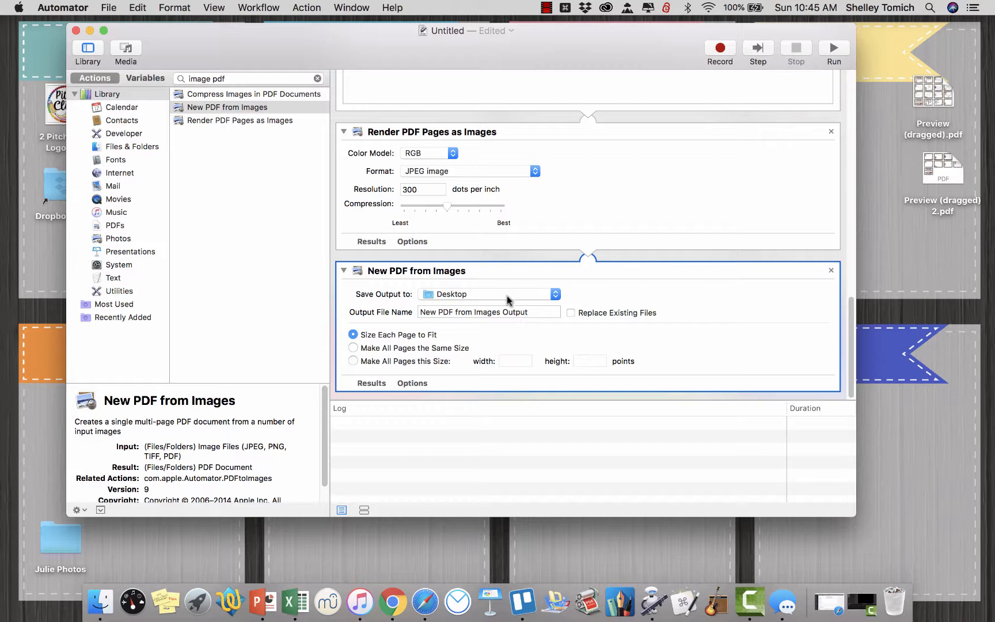
Name the New PDF from Images output file W and make all pages 792 points wide and 612 points high.
{"action": "triple_click", "coordinate": [495, 311]}
{"action": "type", "text": "W"}
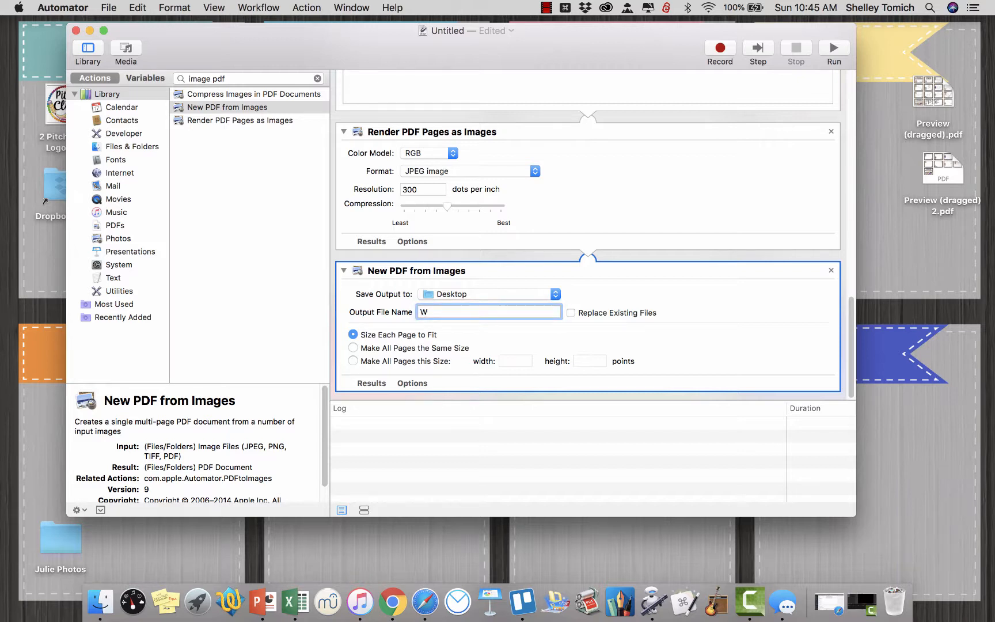
{"action": "left_click", "coordinate": [353, 361]}
{"action": "left_click", "coordinate": [513, 361]}
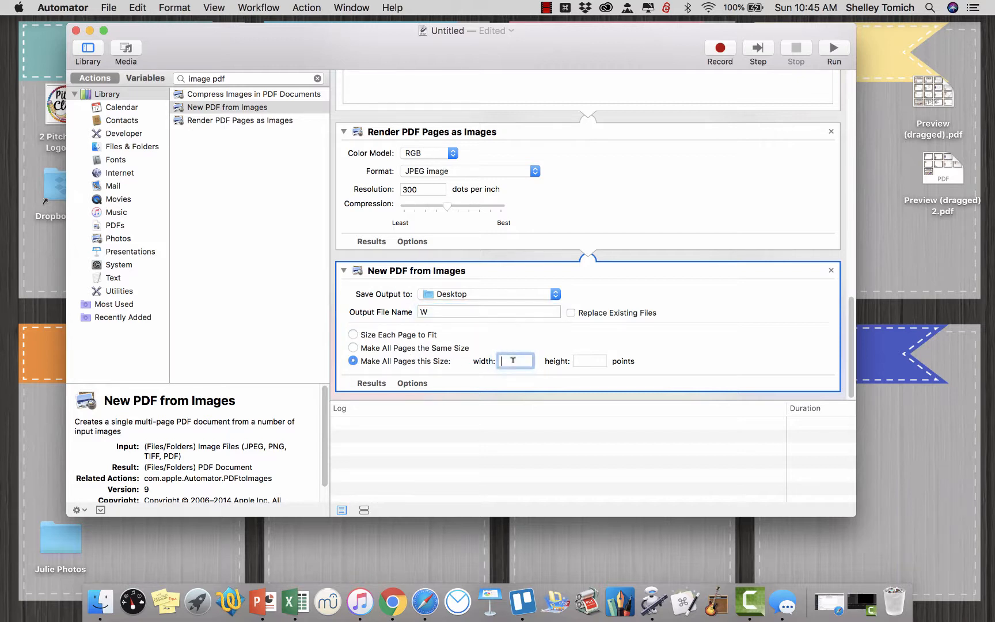
{"action": "key", "text": "Tab"}
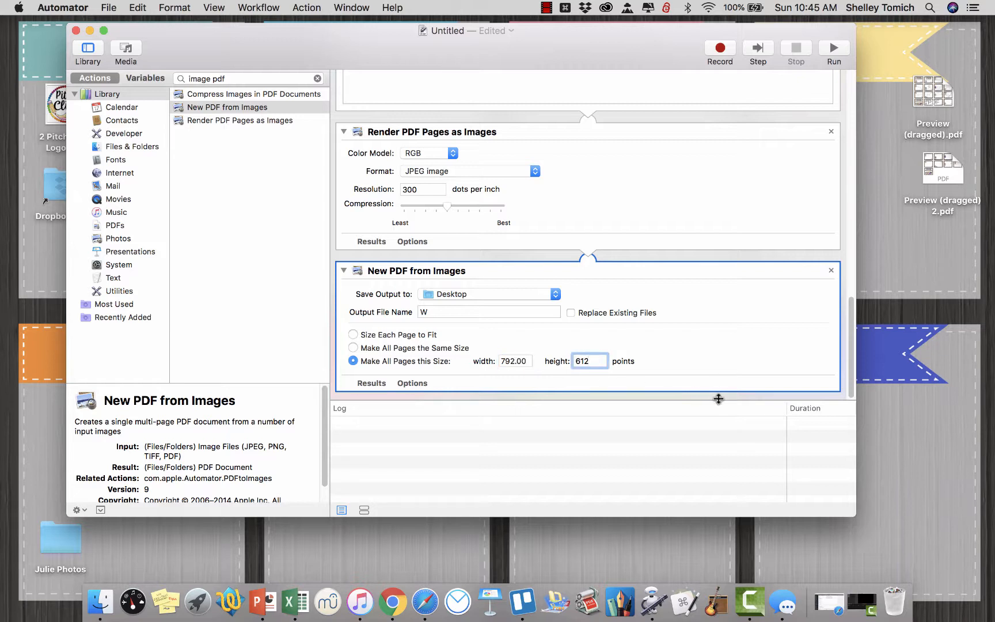
{"action": "left_click", "coordinate": [719, 372]}
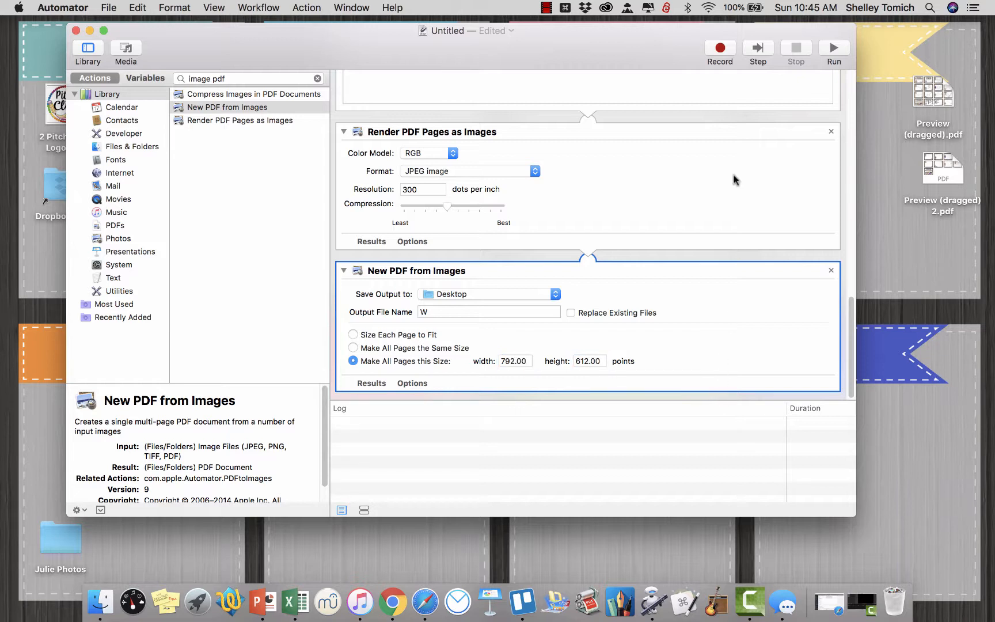
Empty the Get Specified Finder Items list and refill it with Preview (dragged).pdf and Preview (dragged) 2.pdf from the Desktop.
{"action": "scroll", "coordinate": [733, 173], "scroll_direction": "up", "scroll_amount": 15}
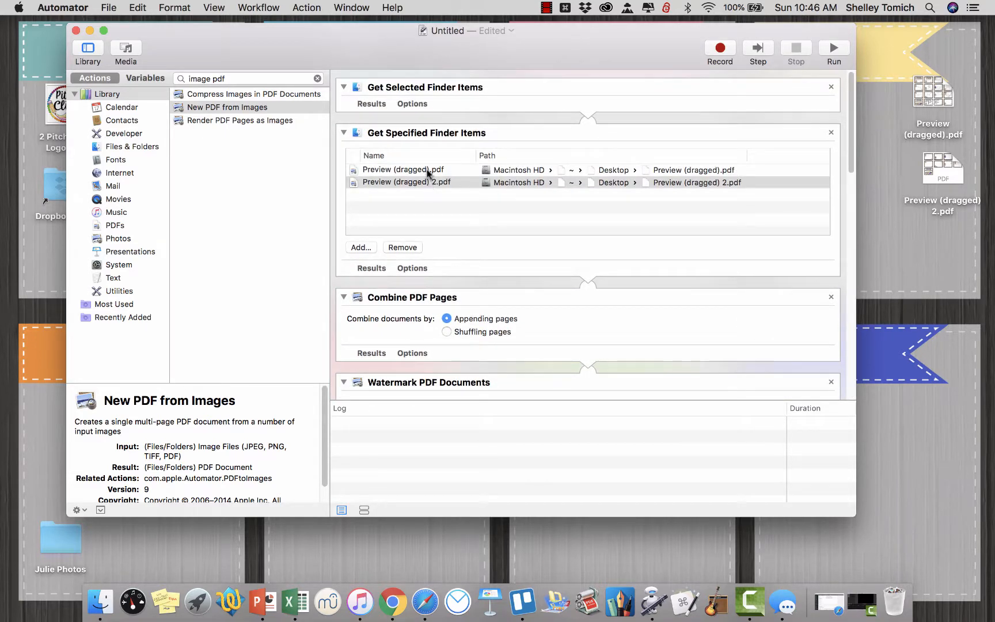
{"action": "left_click", "coordinate": [412, 246]}
{"action": "left_click", "coordinate": [412, 247]}
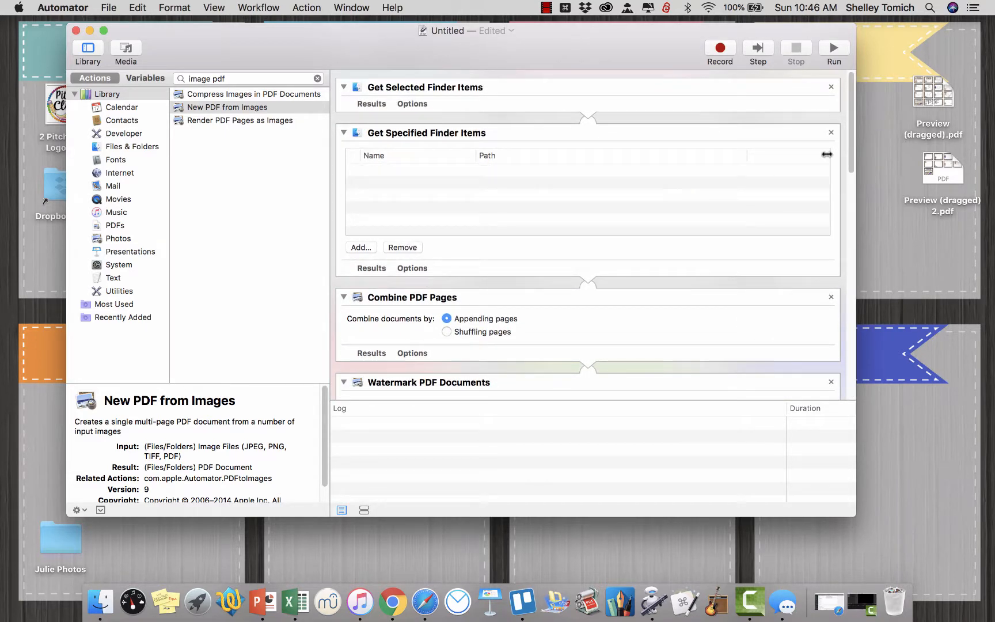
{"action": "left_click_drag", "start_coordinate": [896, 107], "coordinate": [982, 216]}
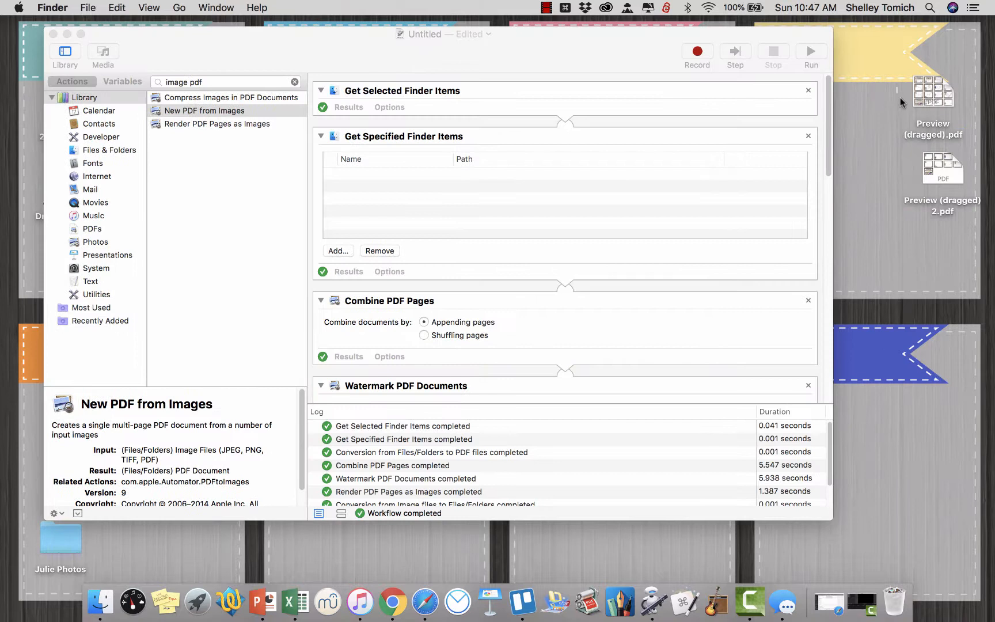
{"action": "left_click_drag", "start_coordinate": [900, 98], "coordinate": [933, 170]}
{"action": "left_click_drag", "start_coordinate": [949, 167], "coordinate": [660, 180]}
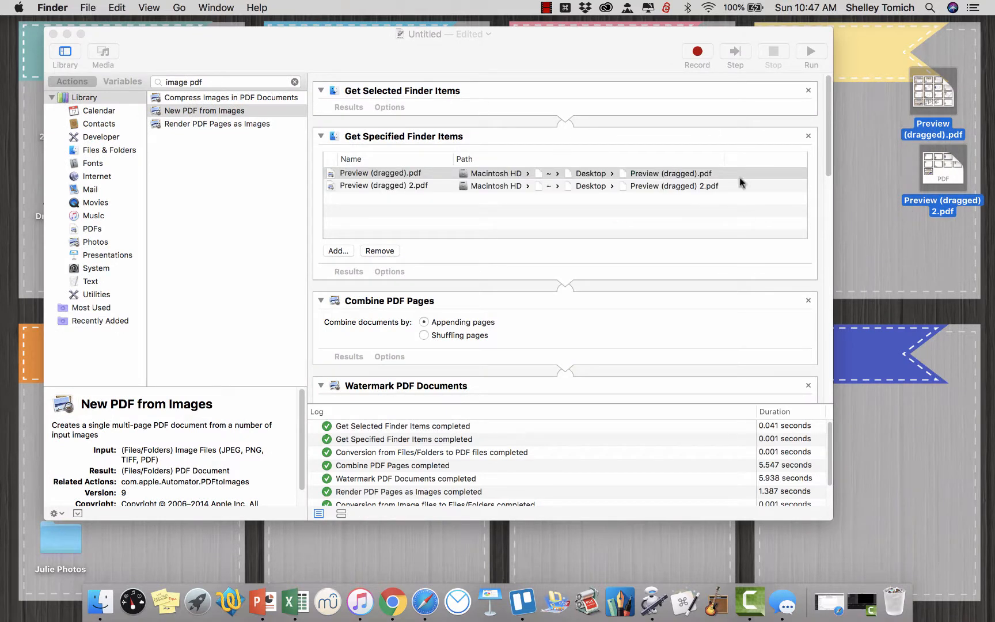
Deselect the PDFs on the Desktop and run the workflow on the two listed files.
{"action": "left_click", "coordinate": [874, 264]}
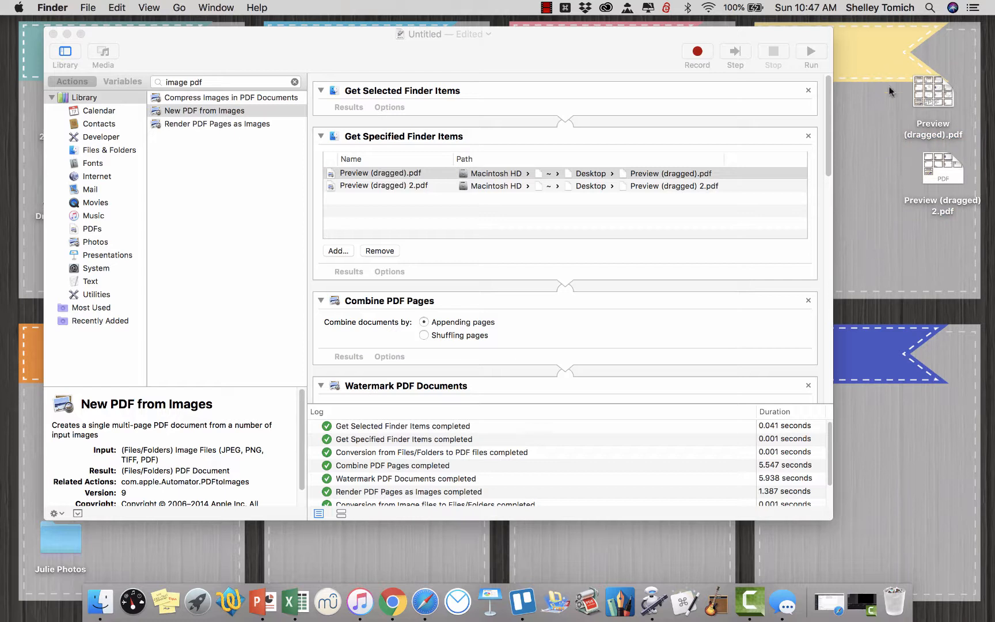
{"action": "left_click_drag", "start_coordinate": [890, 91], "coordinate": [946, 205]}
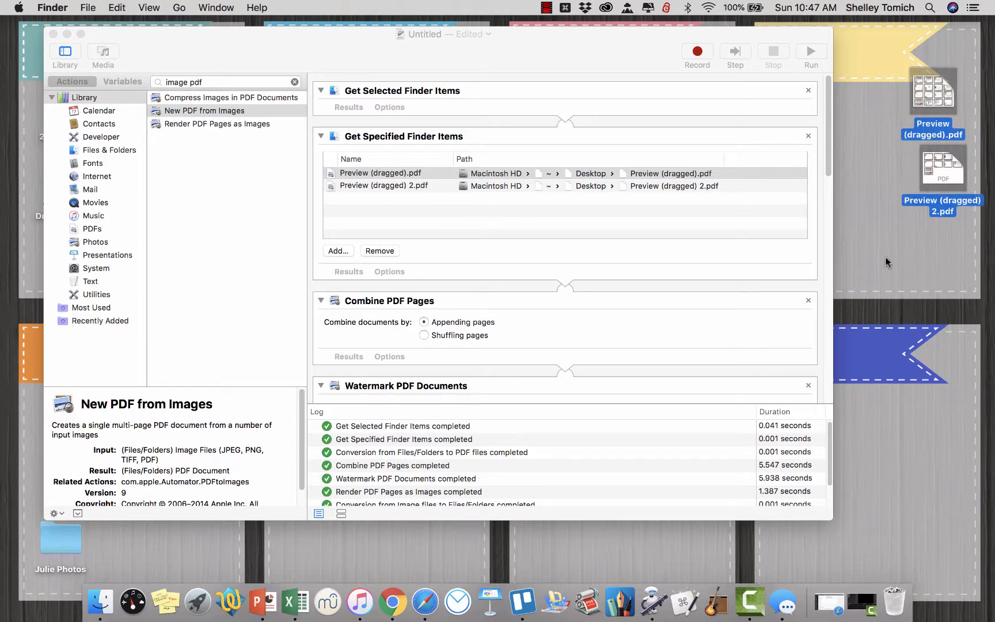
{"action": "left_click", "coordinate": [868, 266]}
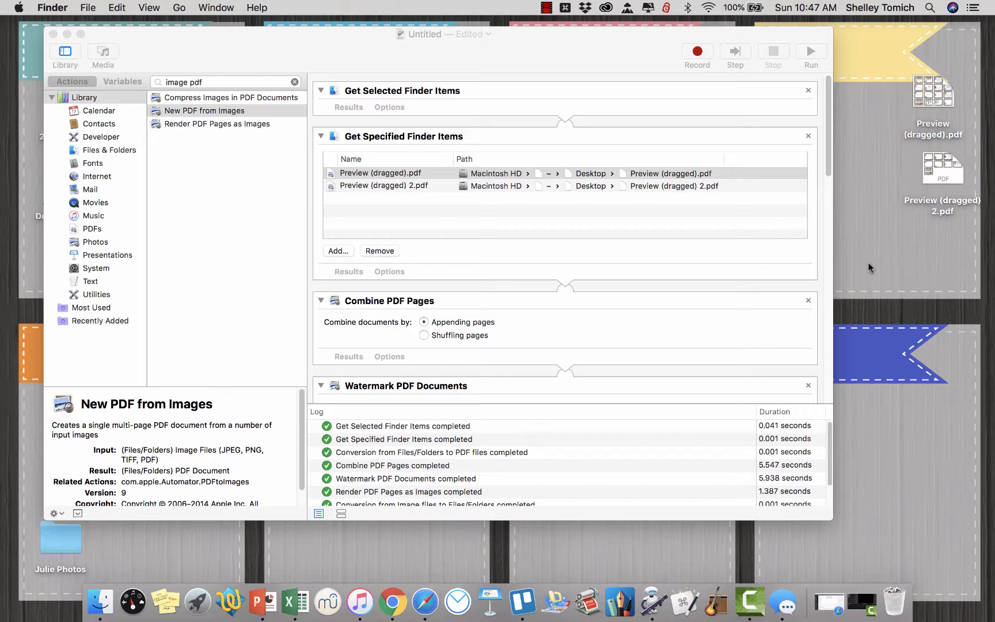
{"action": "left_click", "coordinate": [811, 53]}
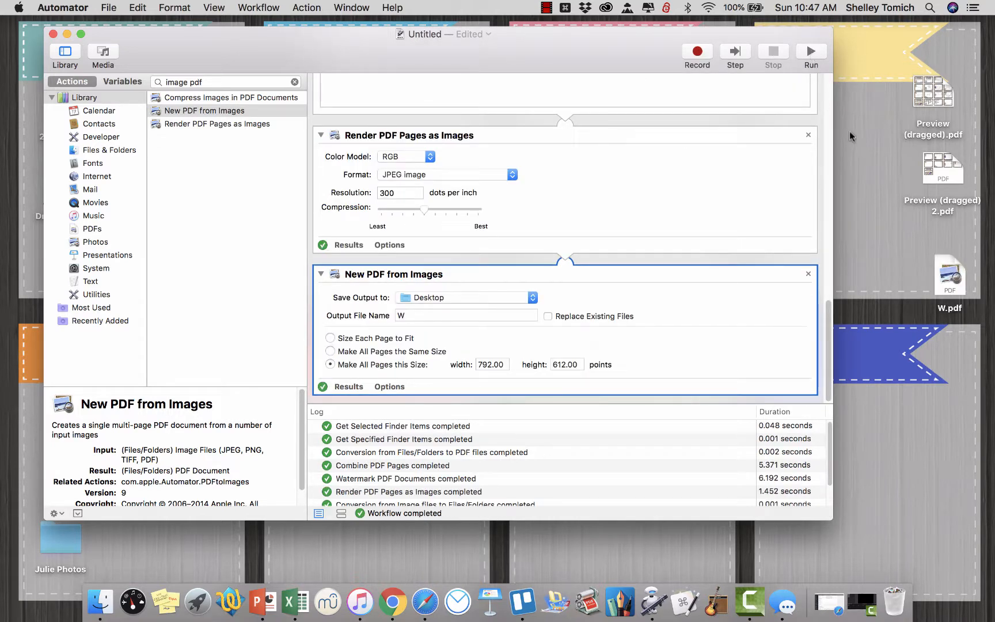
Open W.pdf from the Desktop, check the watermark on its pages, and close it.
{"action": "double_click", "coordinate": [950, 277]}
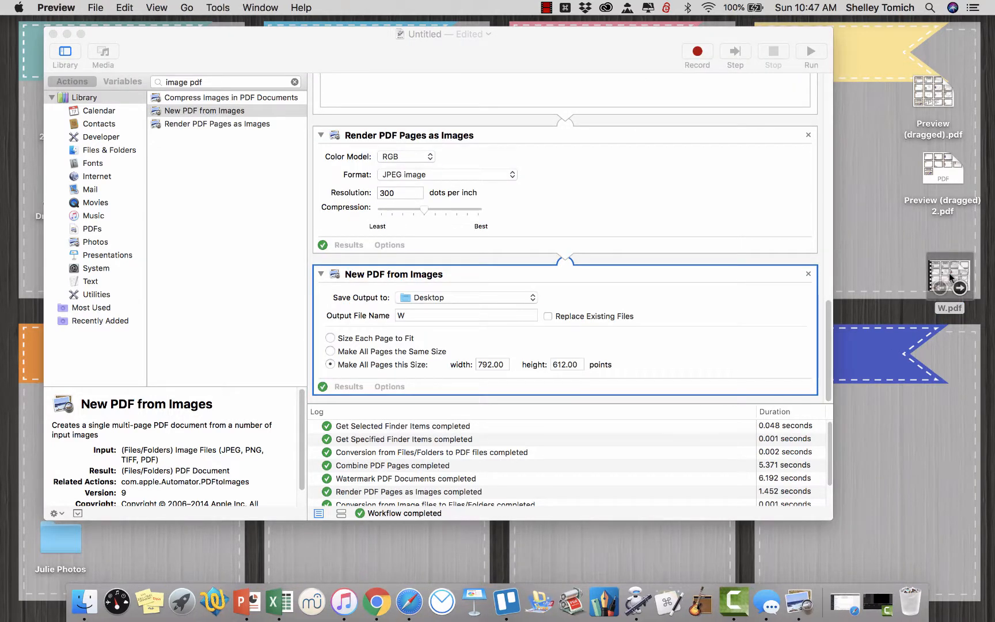
{"action": "scroll", "coordinate": [429, 187], "scroll_direction": "down", "scroll_amount": 10}
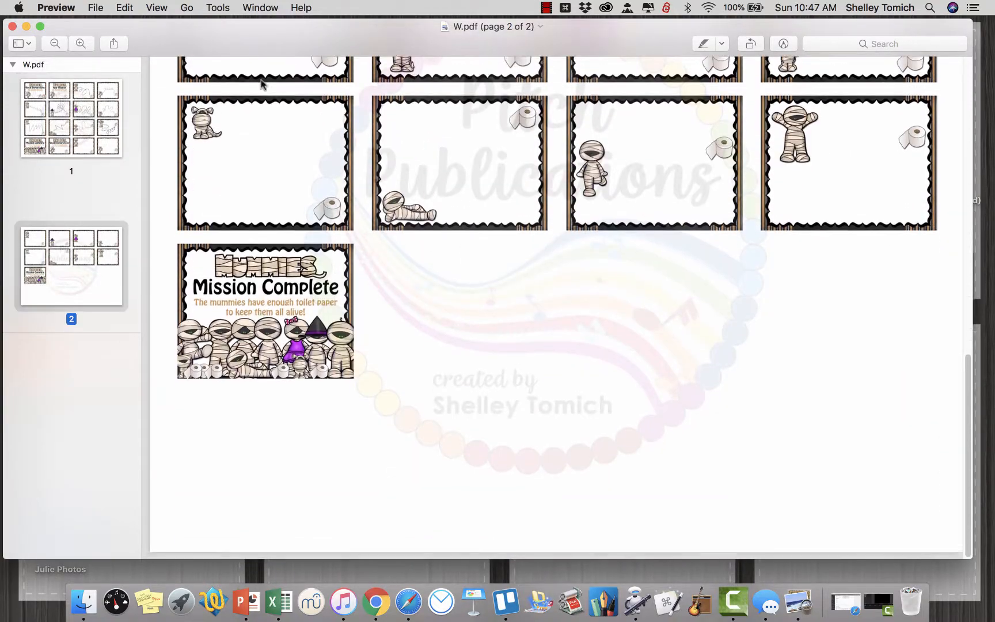
{"action": "left_click", "coordinate": [12, 26]}
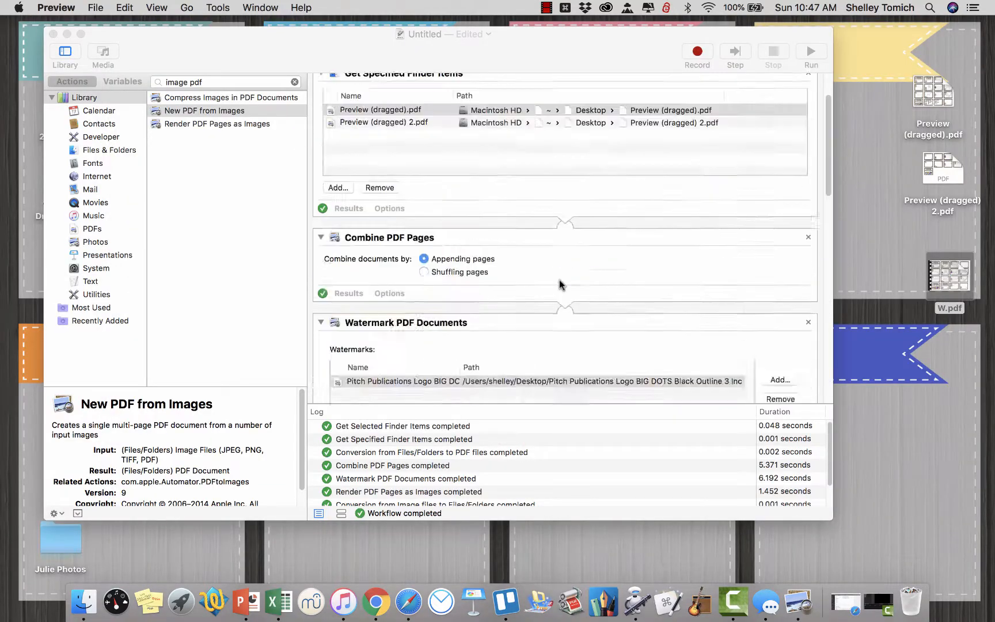
Remove both PDF files from the Get Specified Finder Items list.
{"action": "scroll", "coordinate": [553, 284], "scroll_direction": "up", "scroll_amount": 3}
{"action": "left_click", "coordinate": [380, 251]}
{"action": "left_click", "coordinate": [380, 251]}
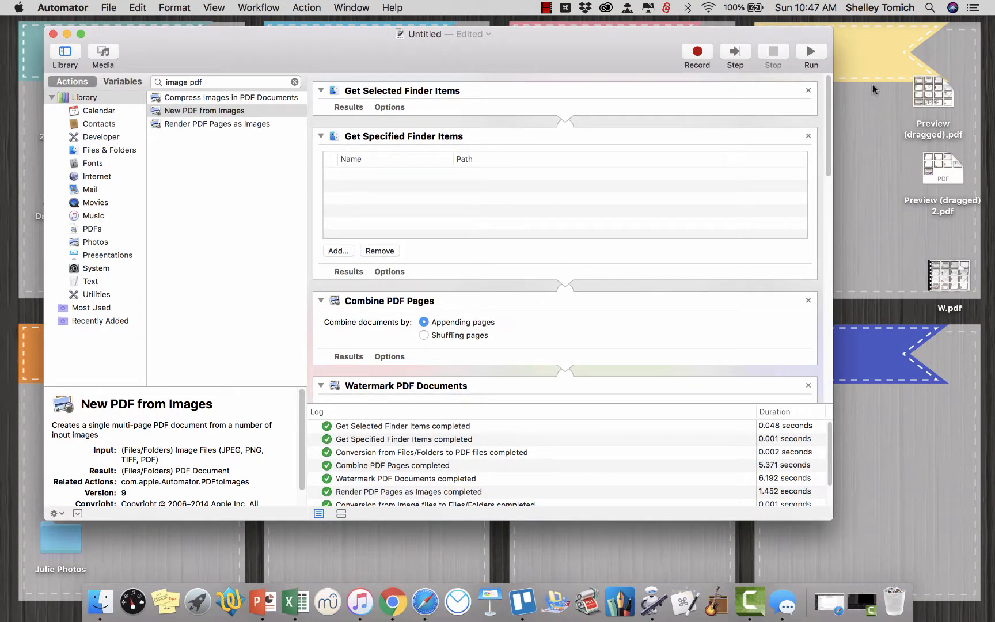
Select Preview (dragged).pdf and Preview (dragged) 2.pdf on the Desktop and run the workflow on that selection.
{"action": "left_click_drag", "start_coordinate": [873, 85], "coordinate": [949, 199]}
{"action": "left_click", "coordinate": [807, 35]}
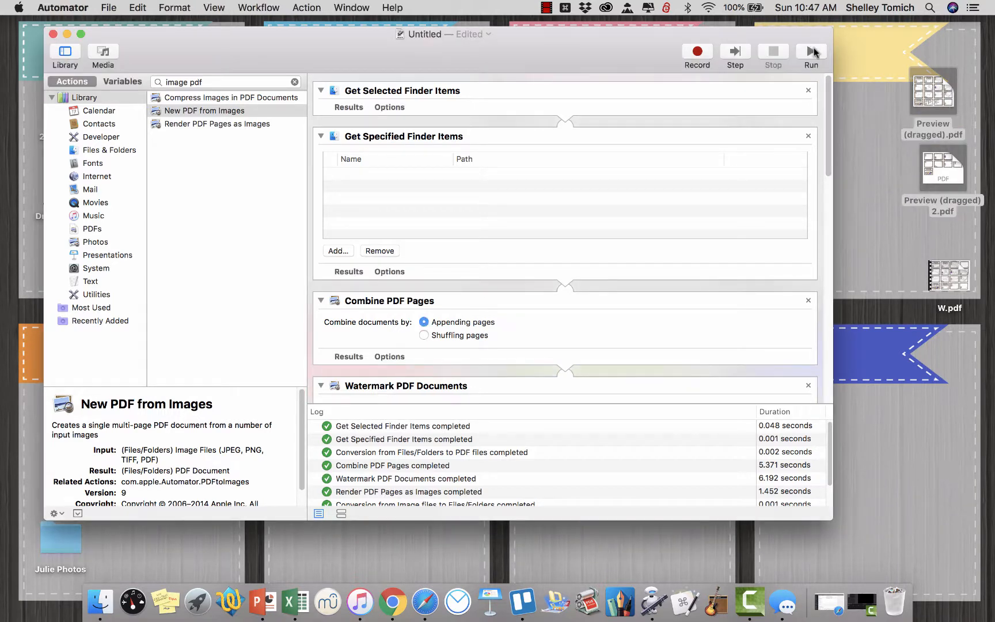
{"action": "left_click", "coordinate": [810, 53]}
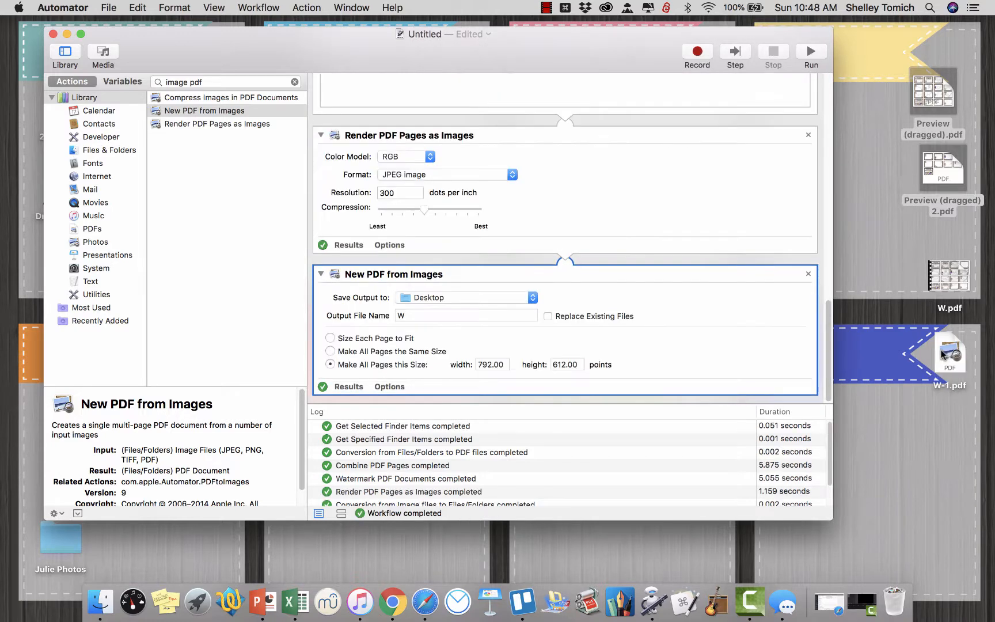
Open W-1.pdf from the Desktop, check its combined watermarked pages, and close it.
{"action": "double_click", "coordinate": [964, 355]}
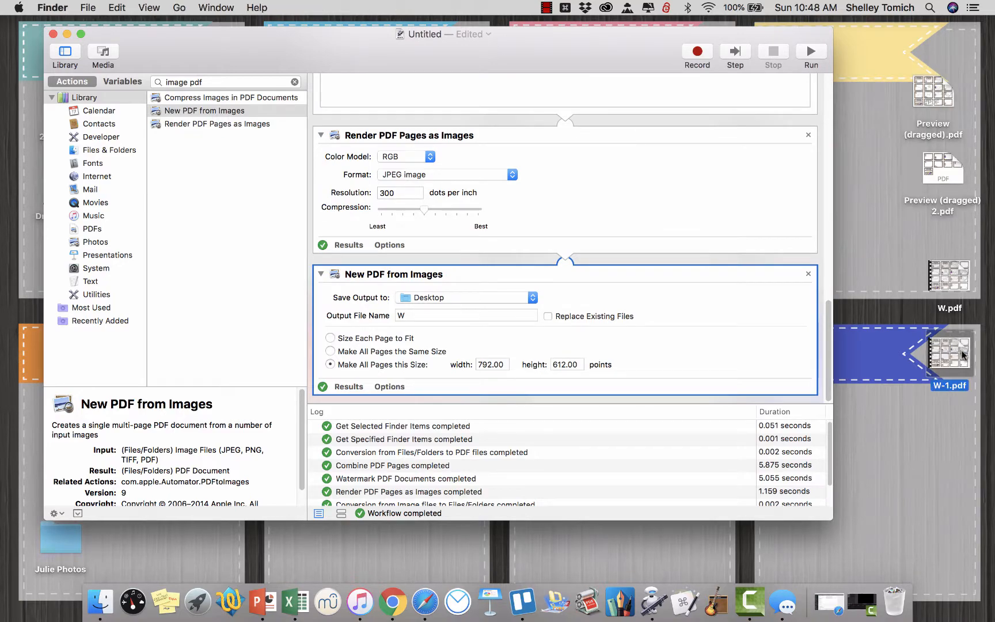
{"action": "scroll", "coordinate": [455, 216], "scroll_direction": "down", "scroll_amount": 10}
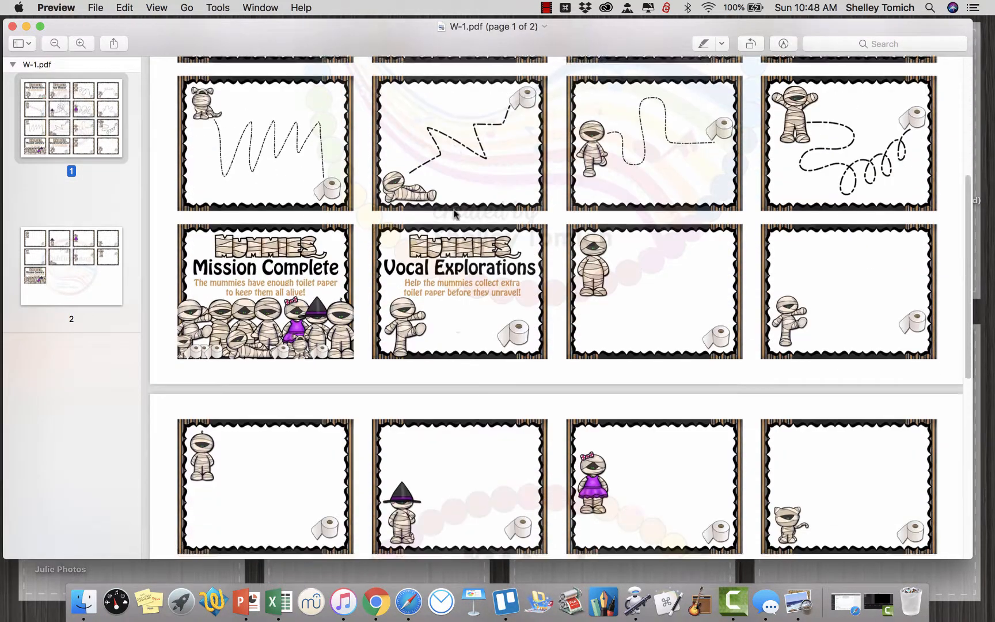
{"action": "left_click", "coordinate": [12, 26]}
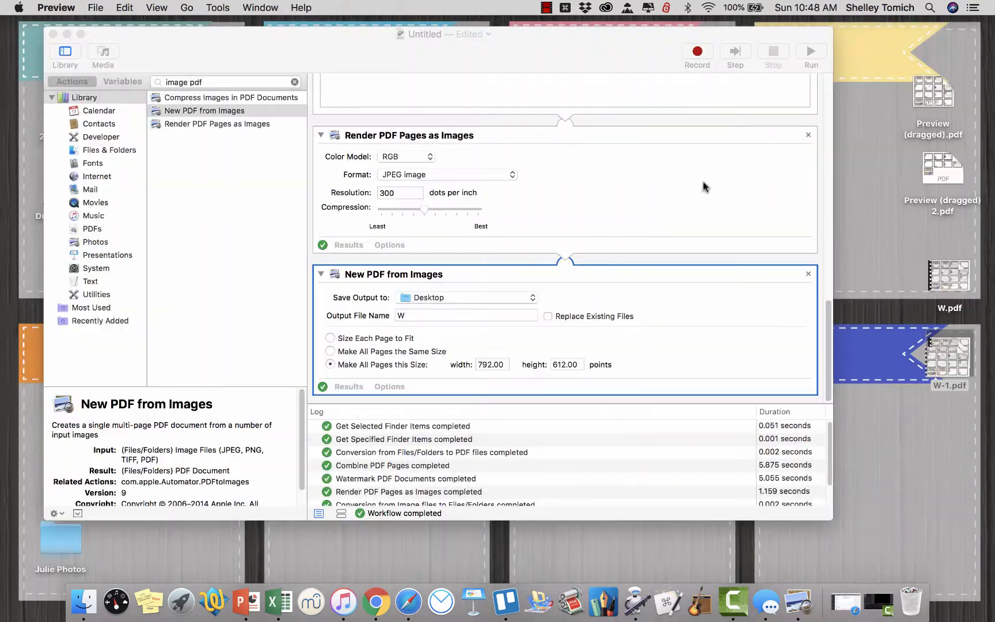
Review the workflow's actions from Get Specified Finder Items through Combine, Watermark and Render to New PDF from Images.
{"action": "scroll", "coordinate": [464, 170], "scroll_direction": "up", "scroll_amount": 15}
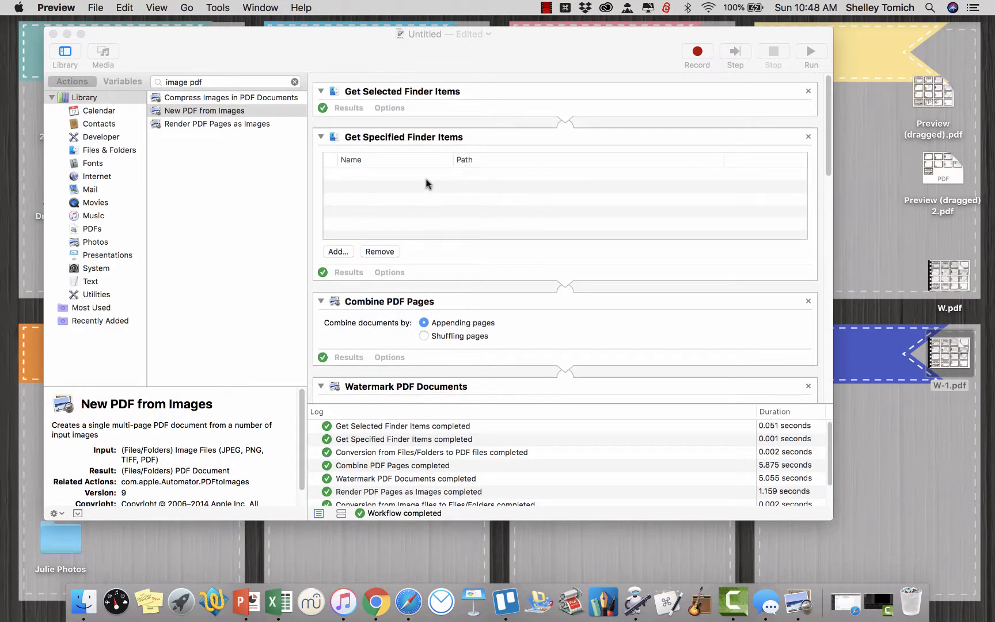
{"action": "left_click", "coordinate": [394, 216]}
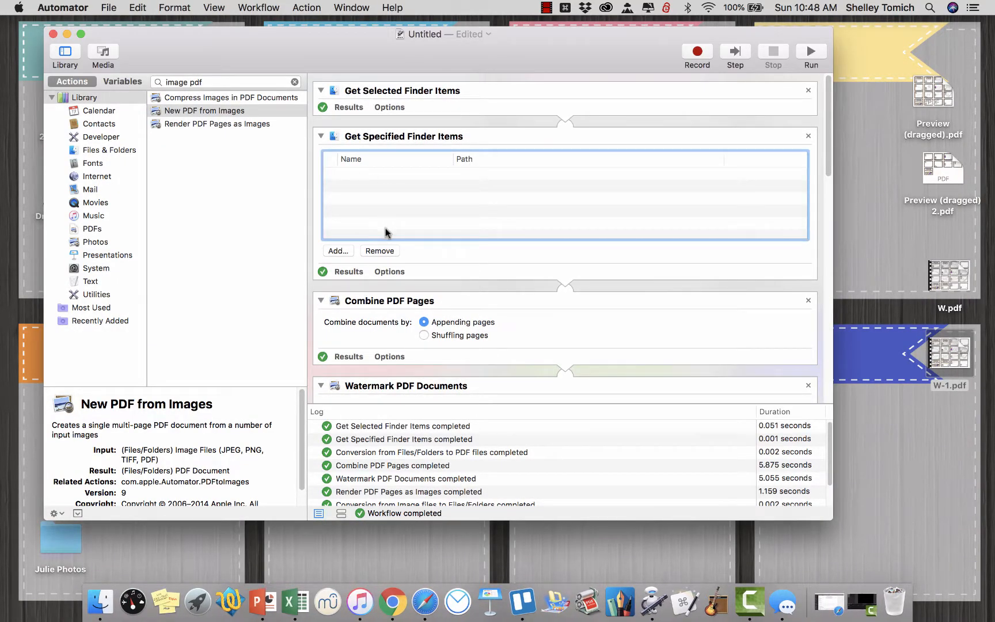
{"action": "left_click", "coordinate": [947, 354]}
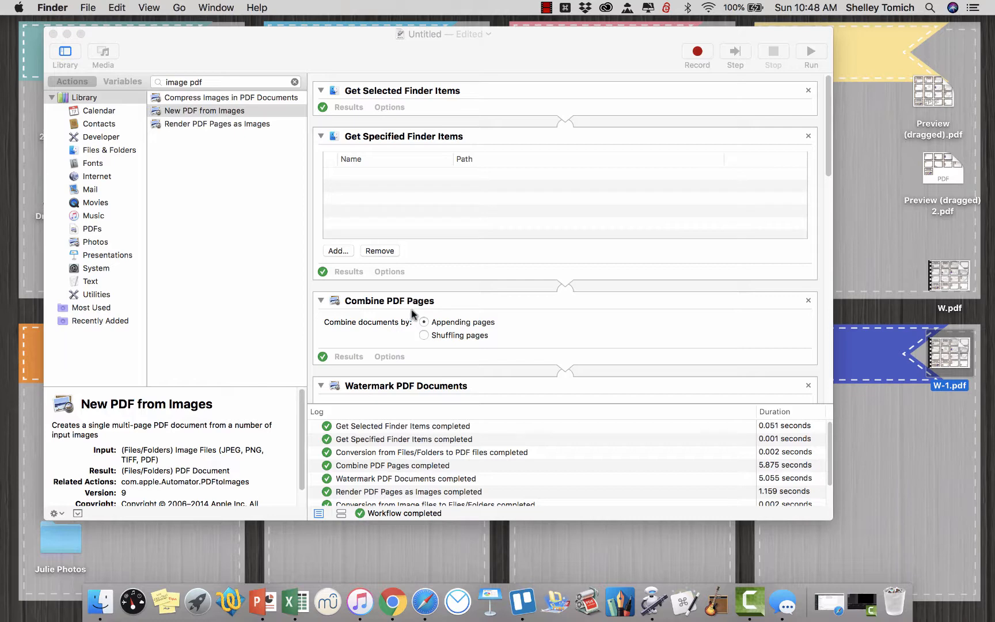
{"action": "scroll", "coordinate": [553, 315], "scroll_direction": "down", "scroll_amount": 5}
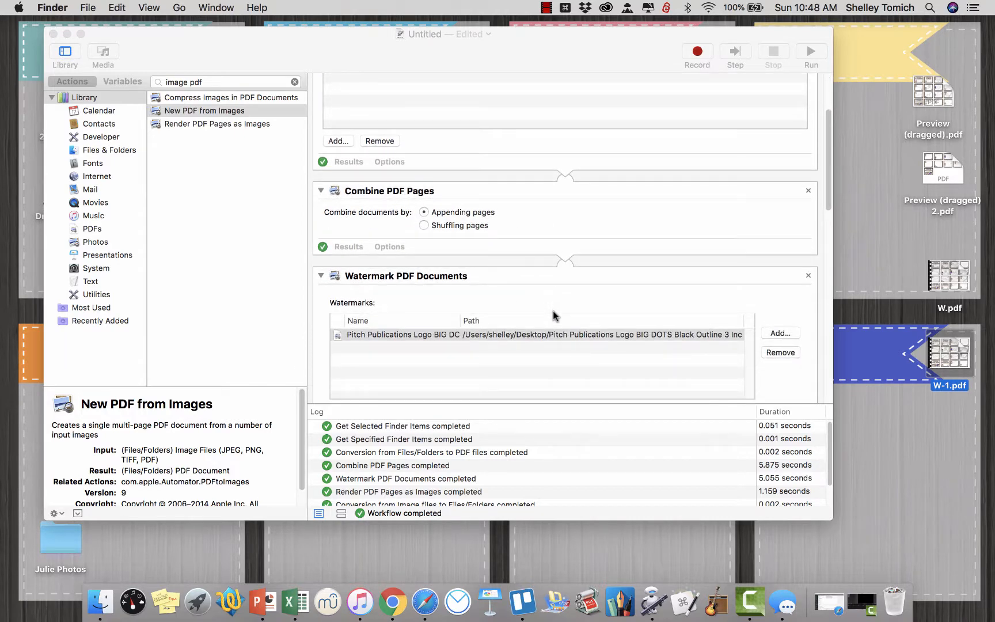
{"action": "scroll", "coordinate": [481, 290], "scroll_direction": "up", "scroll_amount": 3}
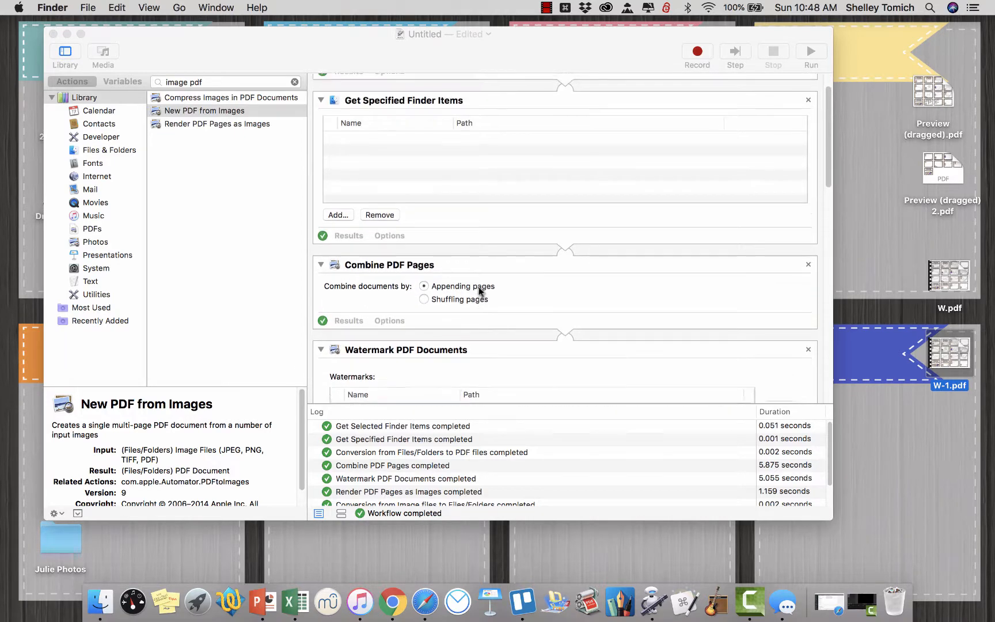
{"action": "scroll", "coordinate": [477, 288], "scroll_direction": "down", "scroll_amount": 4}
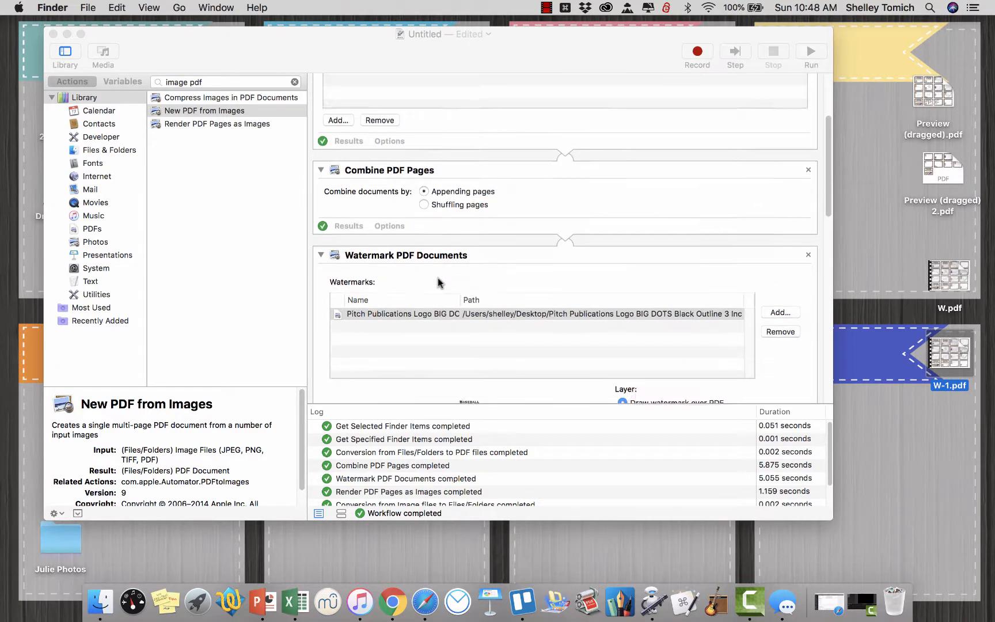
{"action": "scroll", "coordinate": [437, 282], "scroll_direction": "down", "scroll_amount": 2}
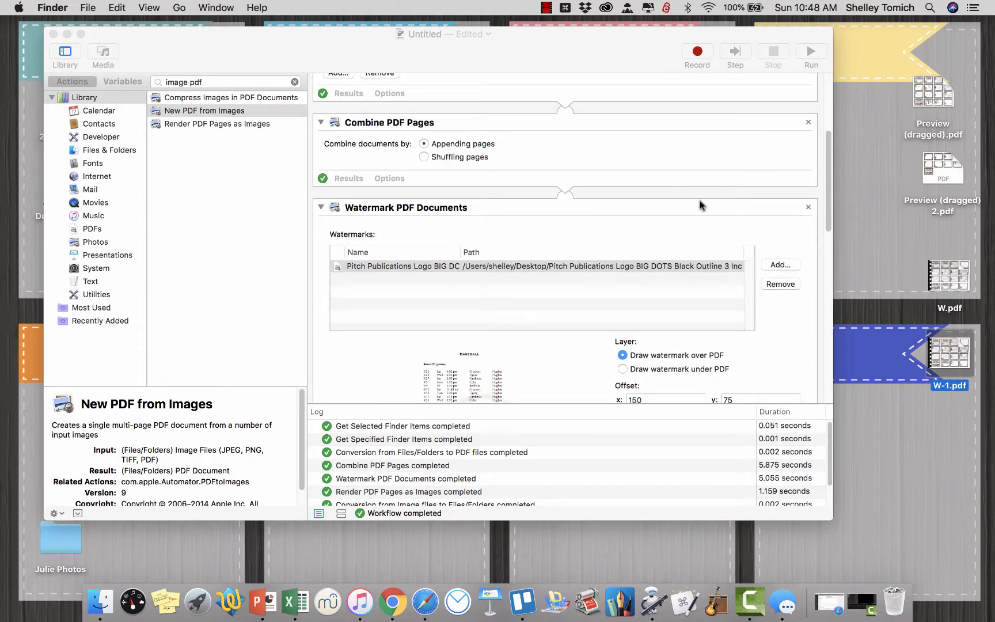
{"action": "scroll", "coordinate": [702, 205], "scroll_direction": "down", "scroll_amount": 10}
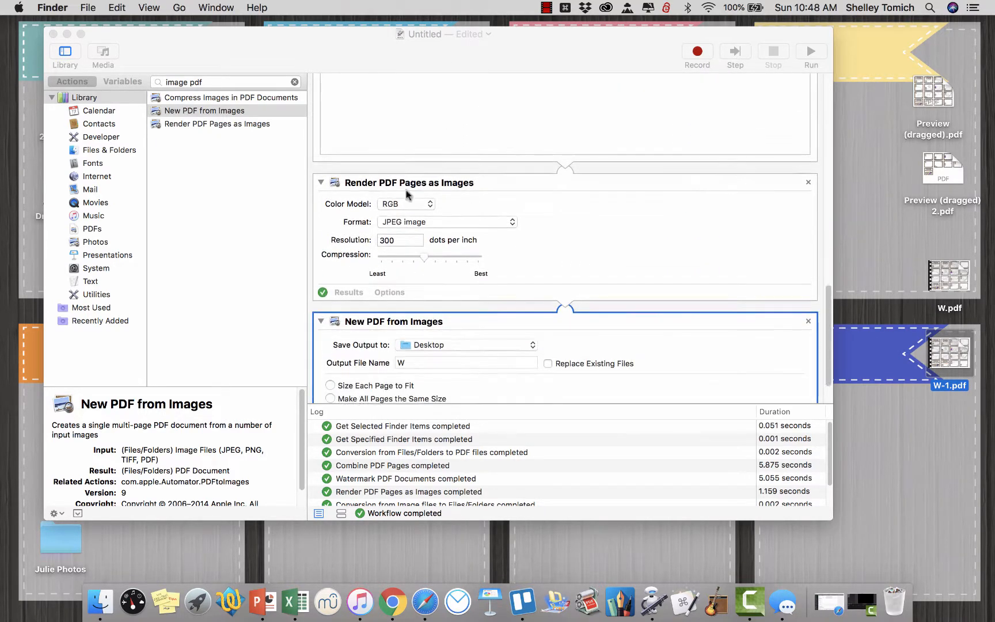
{"action": "scroll", "coordinate": [575, 322], "scroll_direction": "up", "scroll_amount": 10}
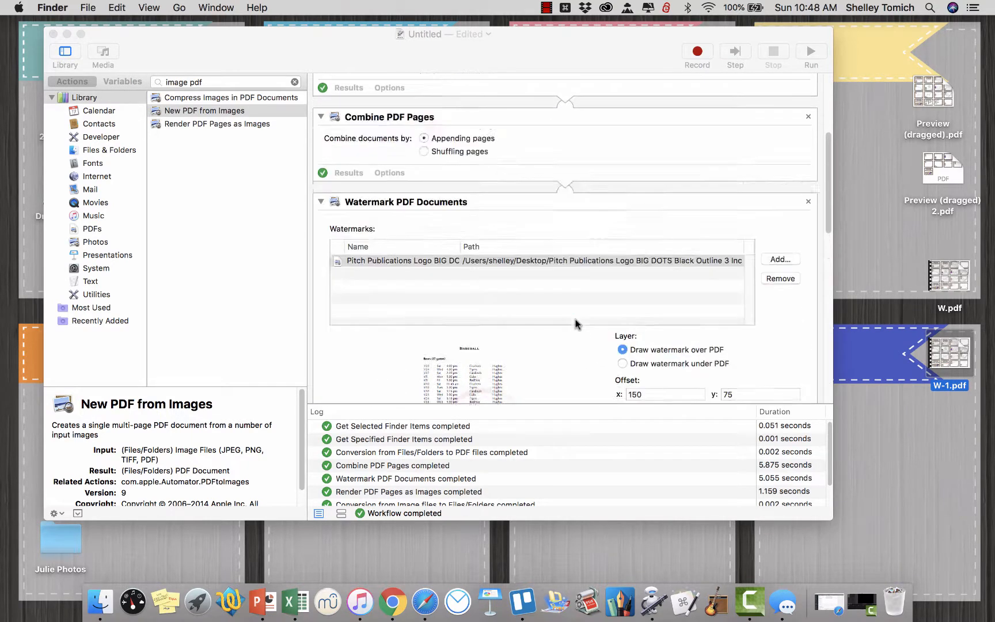
{"action": "scroll", "coordinate": [575, 323], "scroll_direction": "up", "scroll_amount": 8}
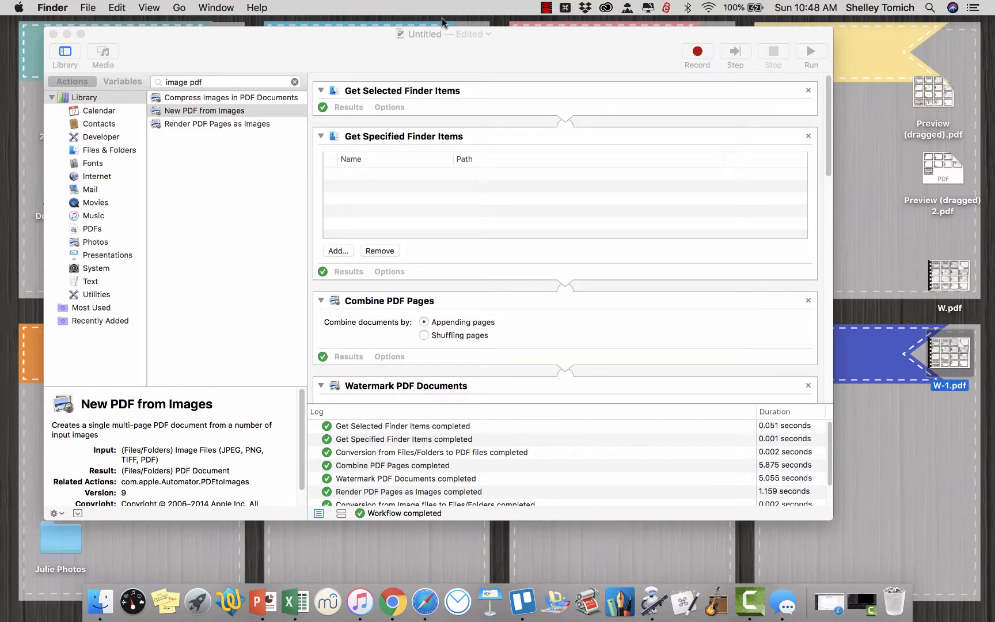
{"action": "left_click", "coordinate": [545, 7]}
{"action": "left_click", "coordinate": [553, 21]}
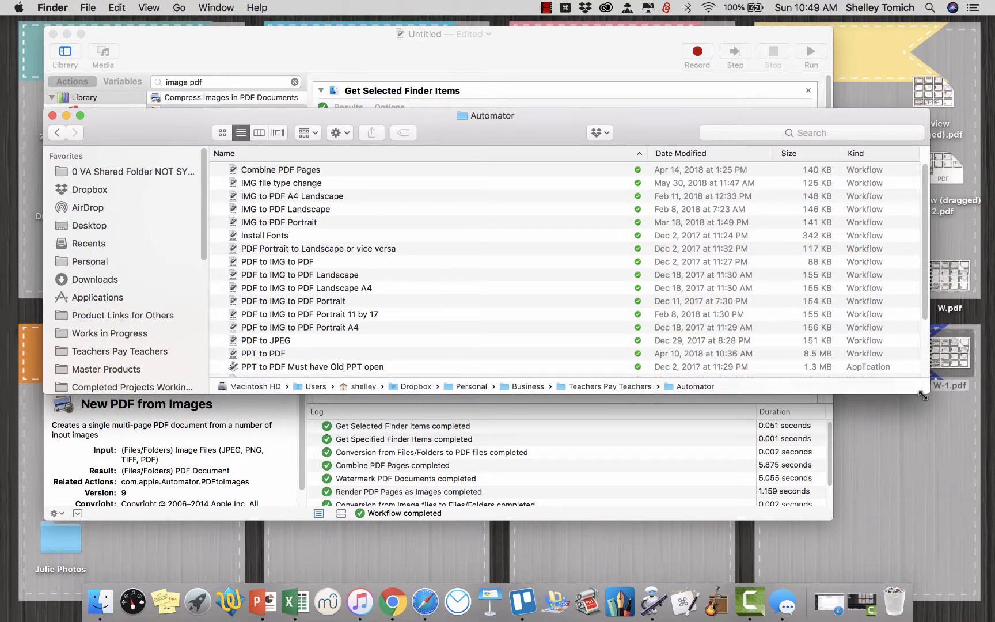
Enlarge the Automator folder window and look through the saved Watermark PDF to IMG to PDF workflows for landscape and portrait.
{"action": "left_click_drag", "start_coordinate": [922, 395], "coordinate": [956, 482]}
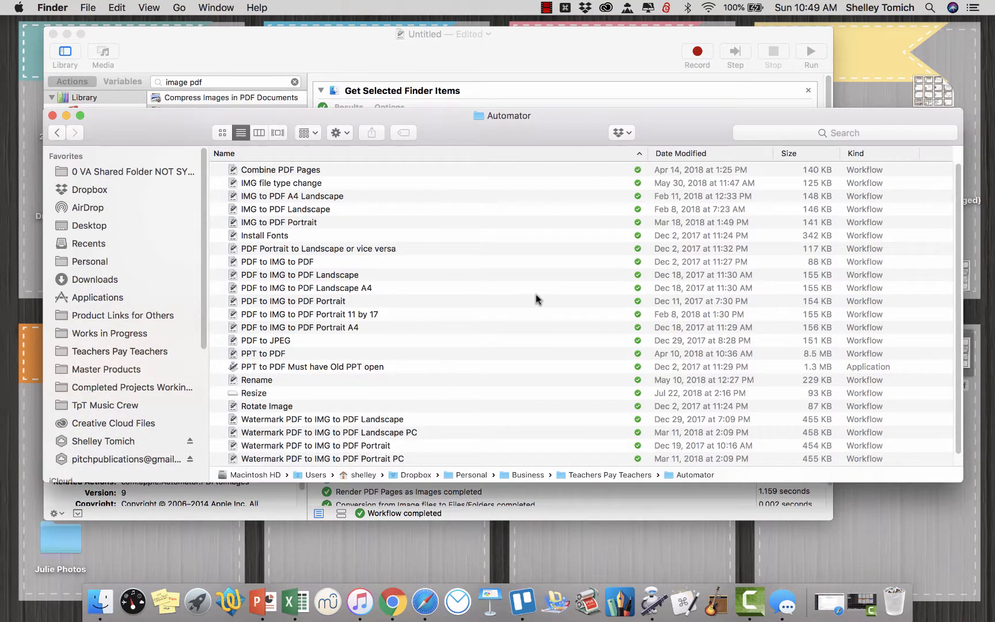
{"action": "scroll", "coordinate": [536, 294], "scroll_direction": "down", "scroll_amount": 1}
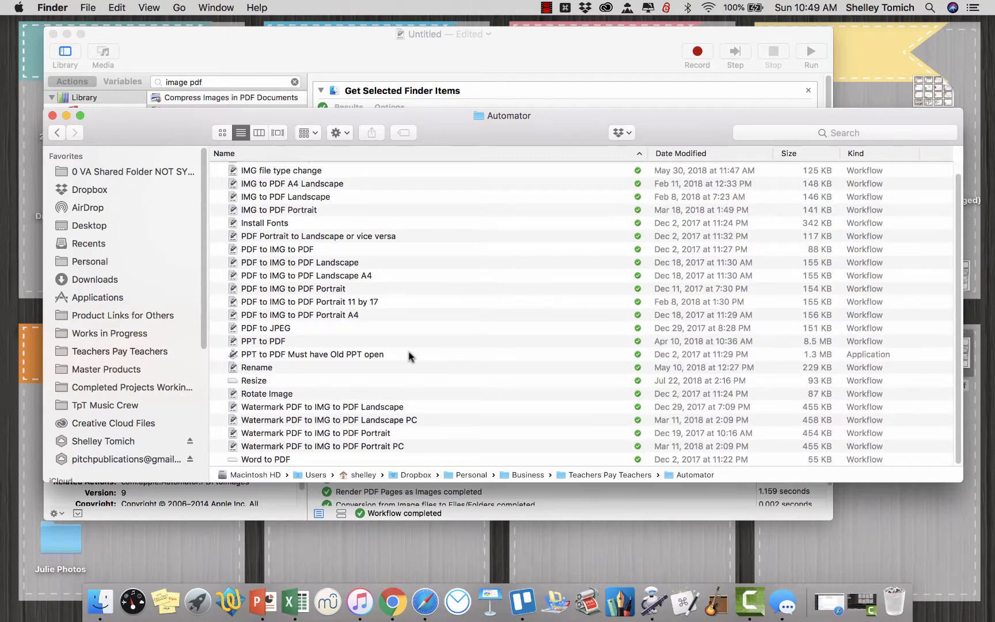
{"action": "left_click", "coordinate": [379, 408]}
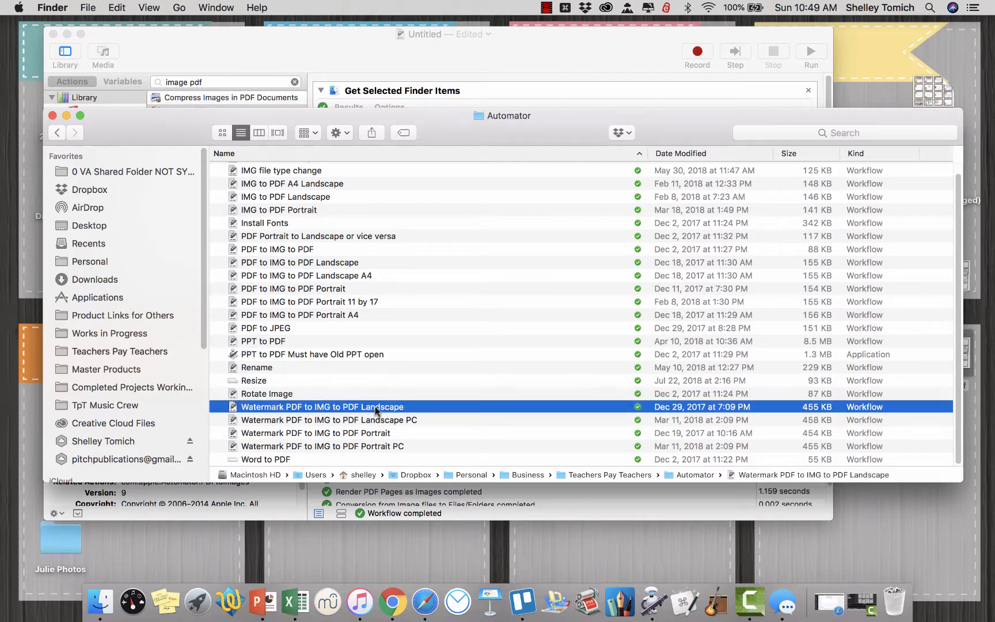
{"action": "left_click", "coordinate": [372, 446]}
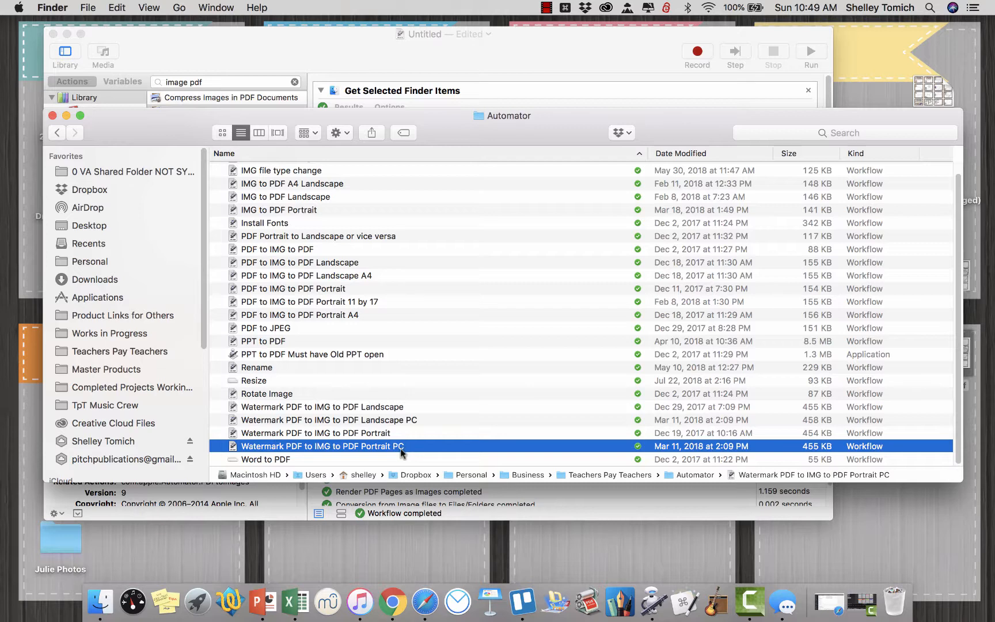
{"action": "left_click", "coordinate": [387, 437]}
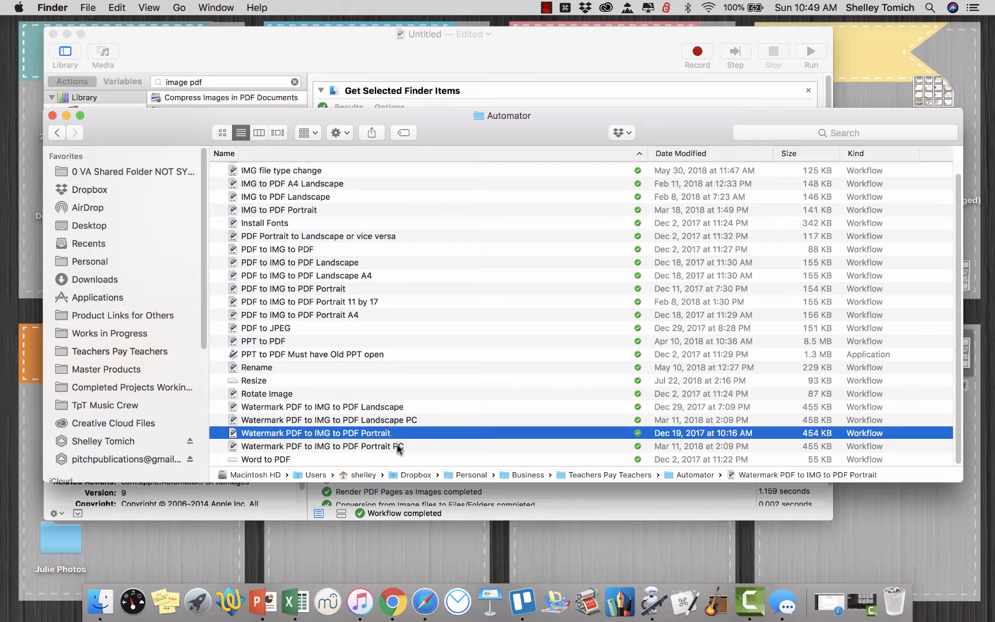
Open the Watermark PDF to IMG to PDF Portrait workflow, review its watermark, rendering and output page settings, and close it.
{"action": "double_click", "coordinate": [364, 433]}
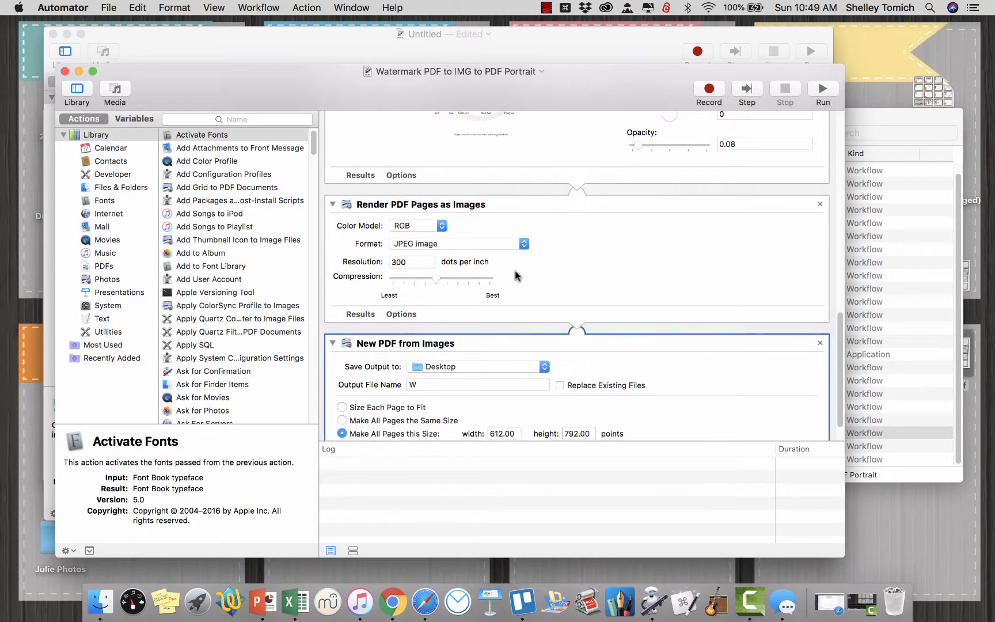
{"action": "scroll", "coordinate": [605, 229], "scroll_direction": "down", "scroll_amount": 2}
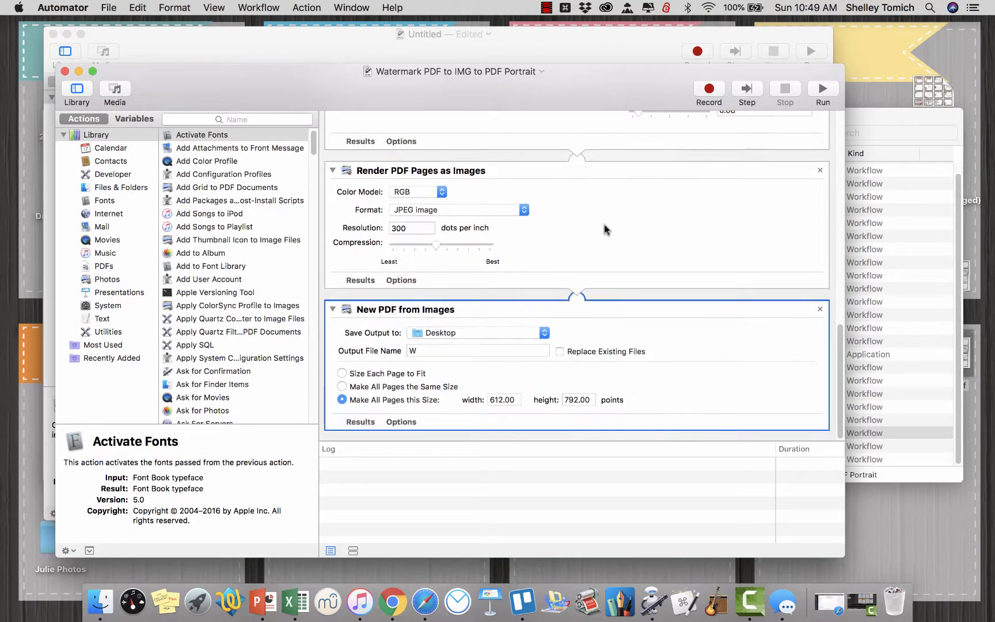
{"action": "scroll", "coordinate": [604, 229], "scroll_direction": "up", "scroll_amount": 5}
{"action": "scroll", "coordinate": [604, 225], "scroll_direction": "down", "scroll_amount": 2}
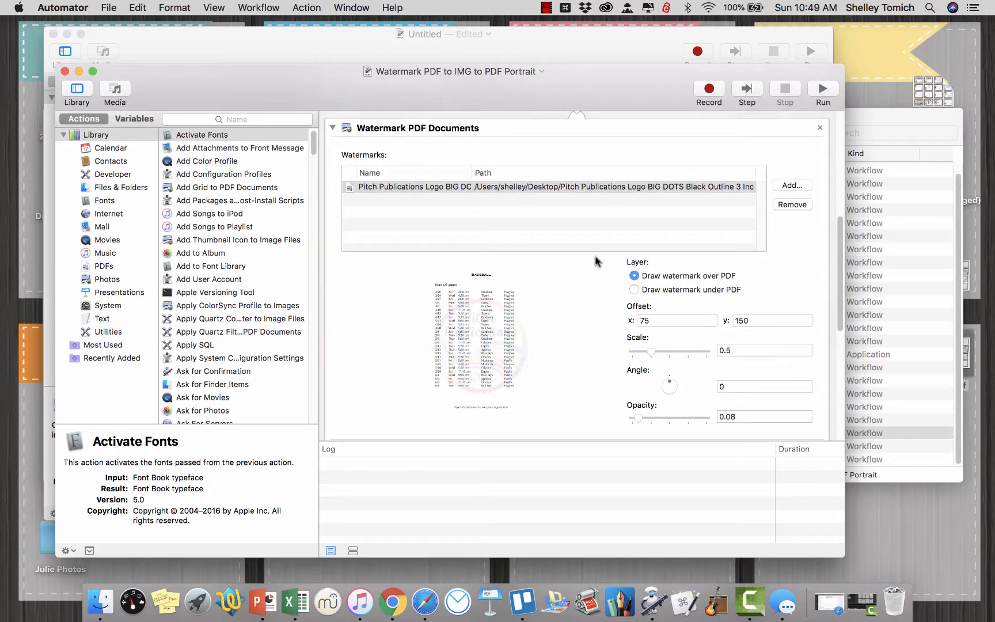
{"action": "left_click", "coordinate": [64, 71]}
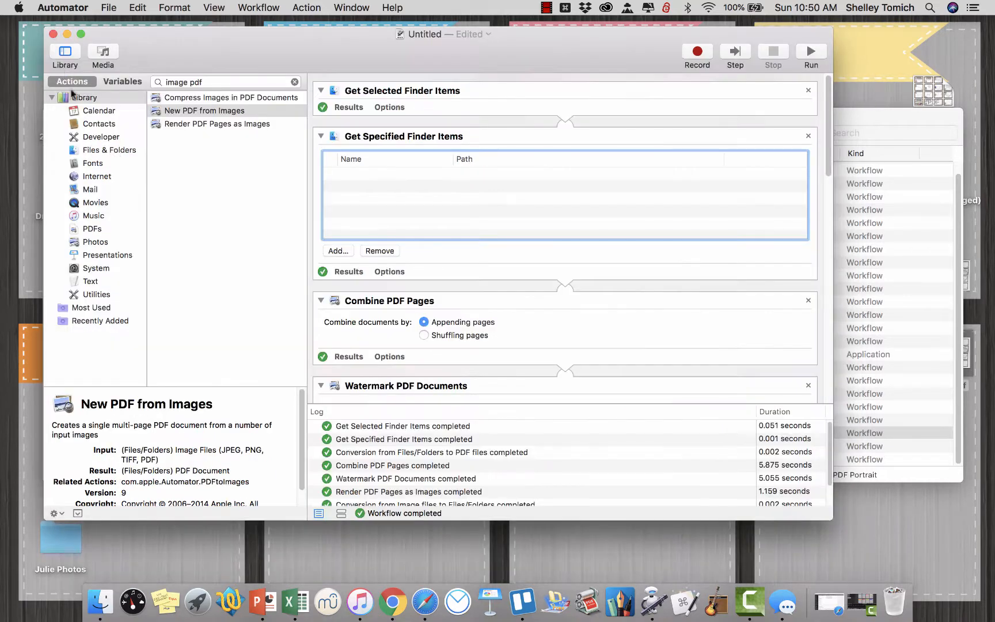
{"action": "left_click", "coordinate": [902, 128]}
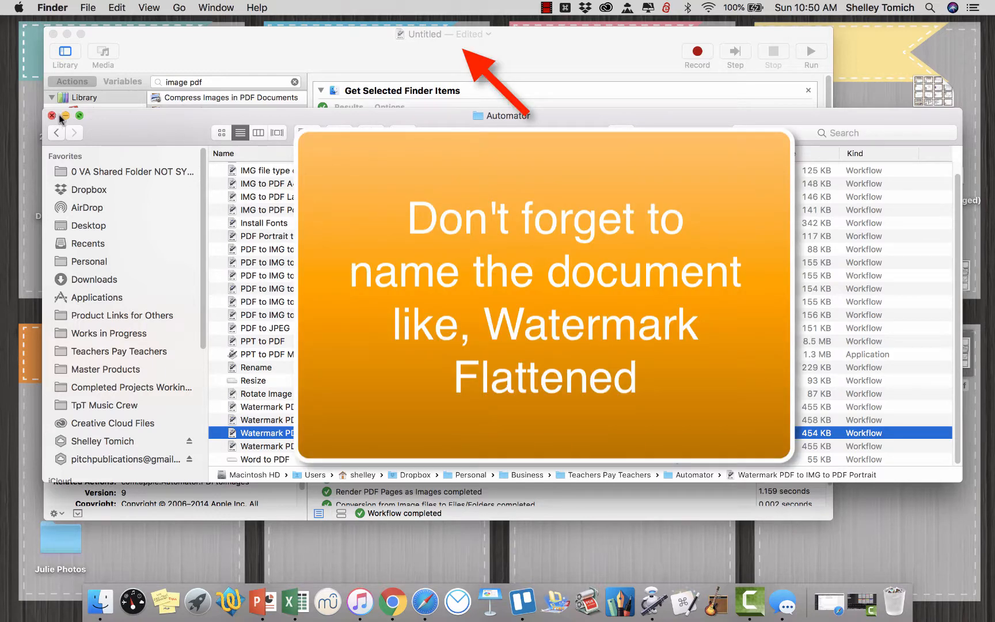
{"action": "left_click", "coordinate": [550, 8]}
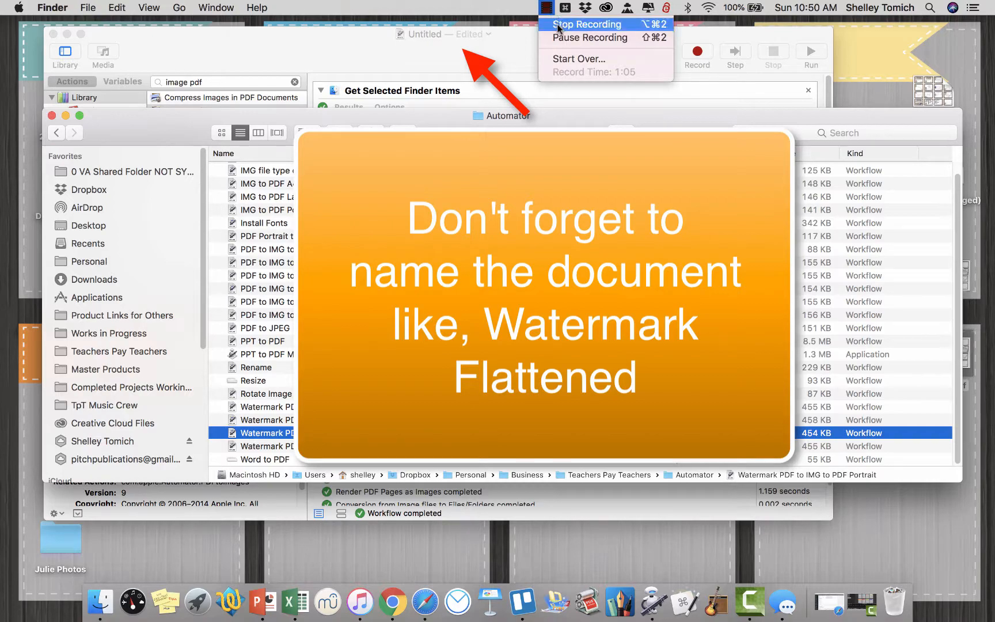